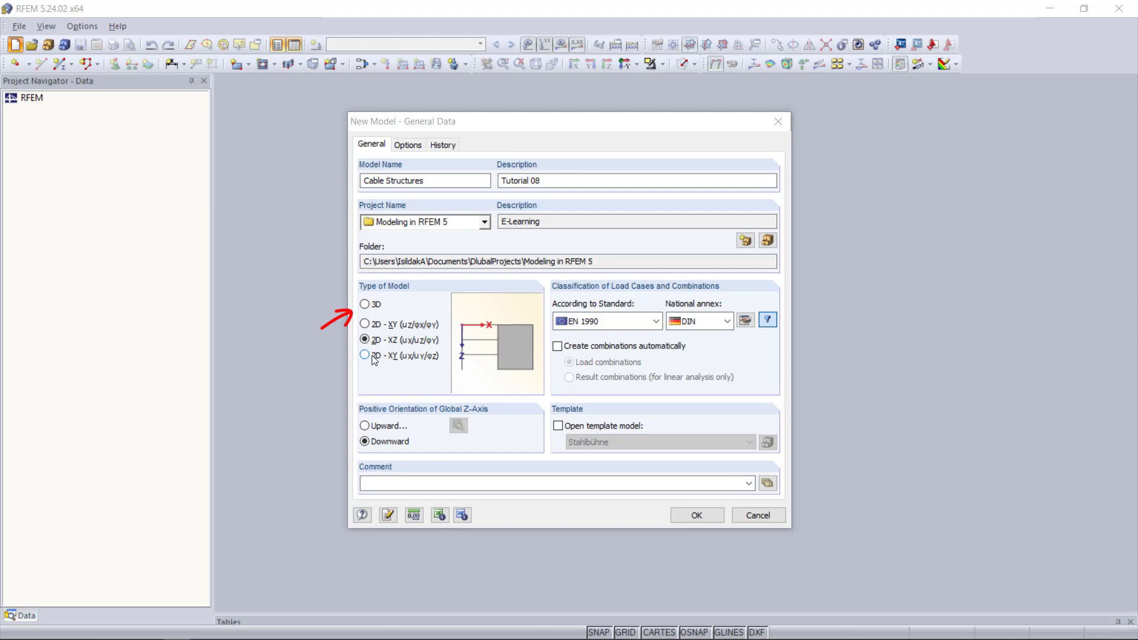
Set the new Cable Structures model's type to 3D and open its additional options
{"action": "left_click", "coordinate": [364, 304]}
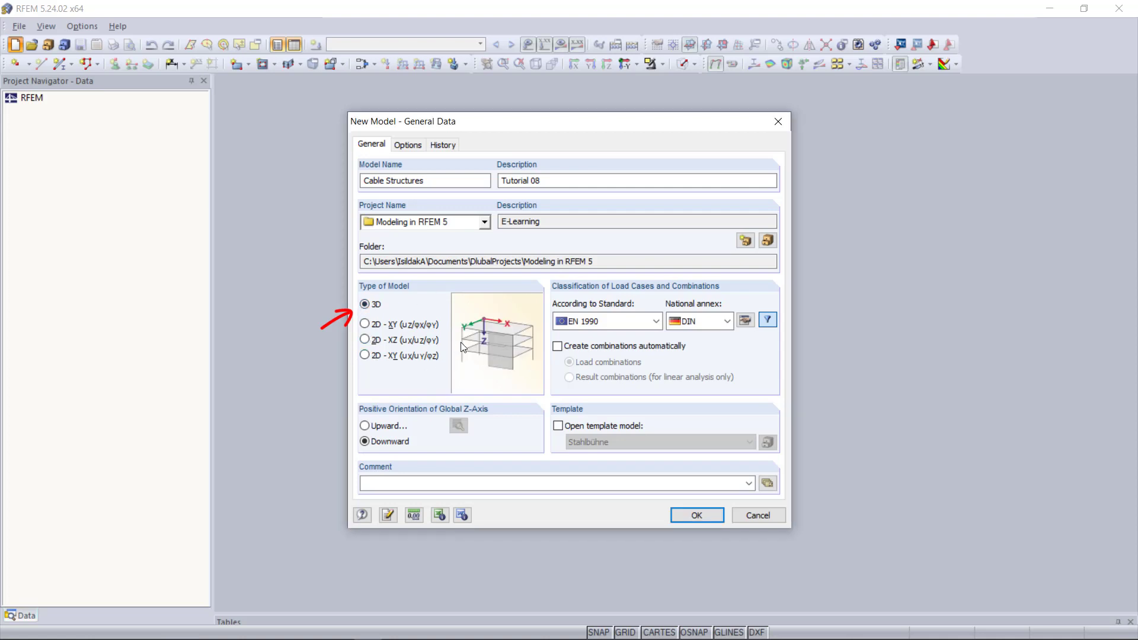
{"action": "left_click", "coordinate": [408, 145]}
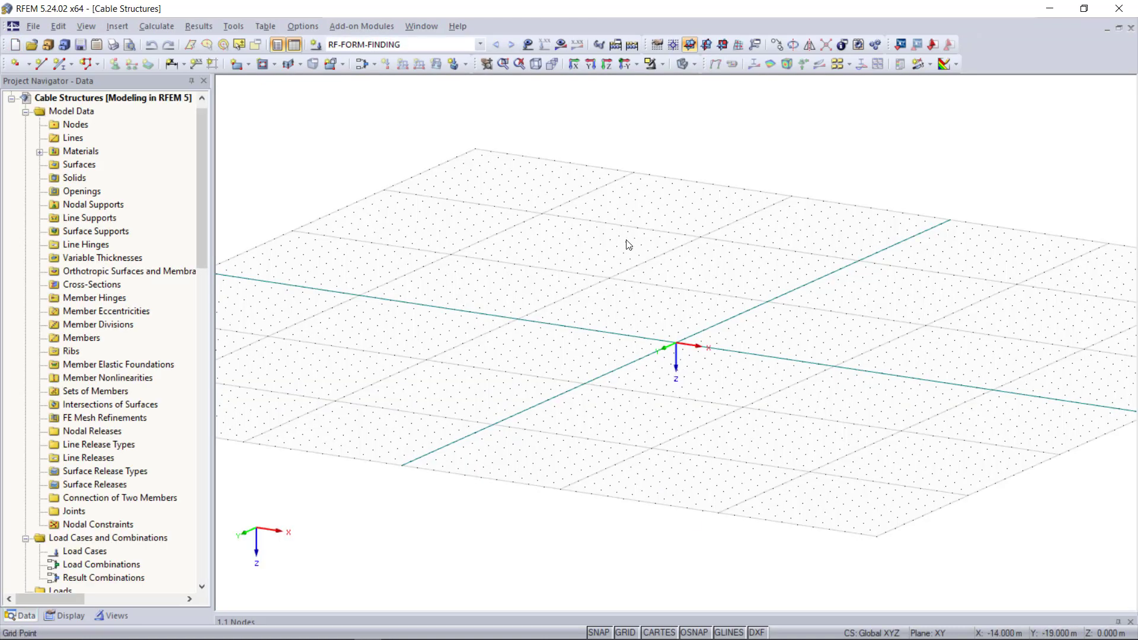
Define a new beam member with the circular hollow cross-section RO 193.7x5.0 (Hot Formed) in Steel S 235
{"action": "scroll", "coordinate": [661, 234], "scroll_direction": "up", "scroll_amount": 1}
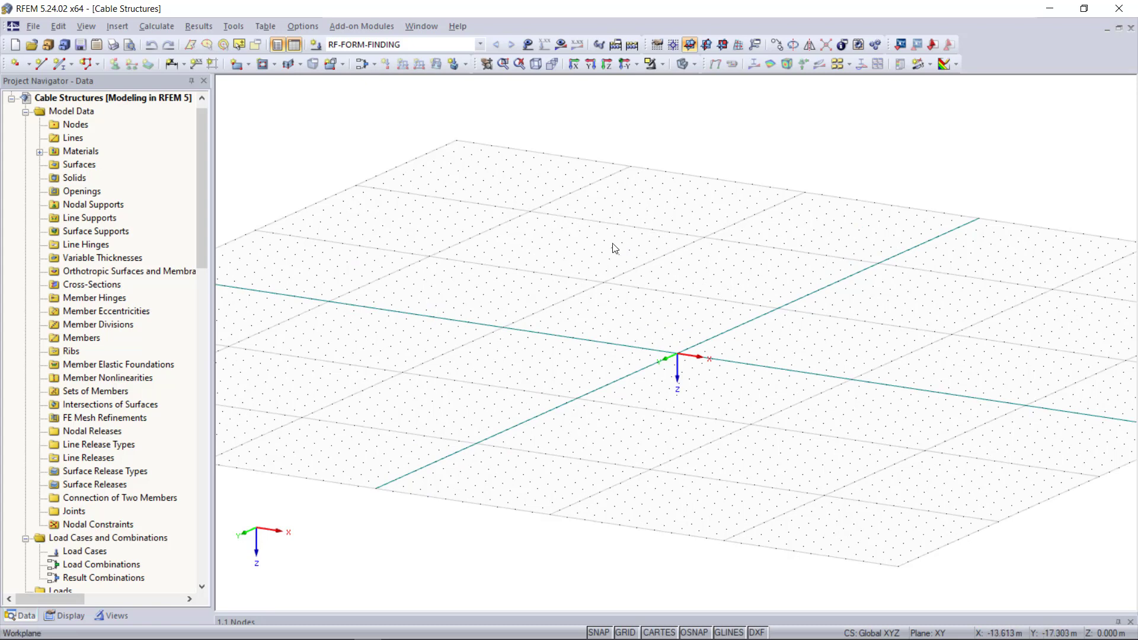
{"action": "left_click", "coordinate": [61, 63]}
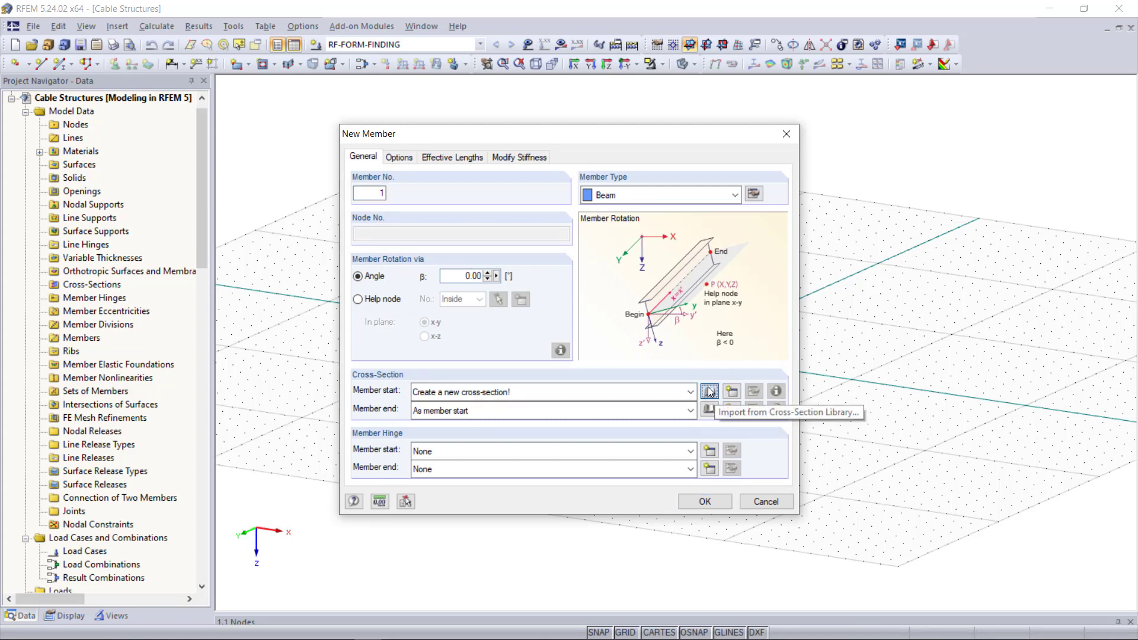
{"action": "left_click", "coordinate": [710, 392]}
{"action": "left_click", "coordinate": [550, 326]}
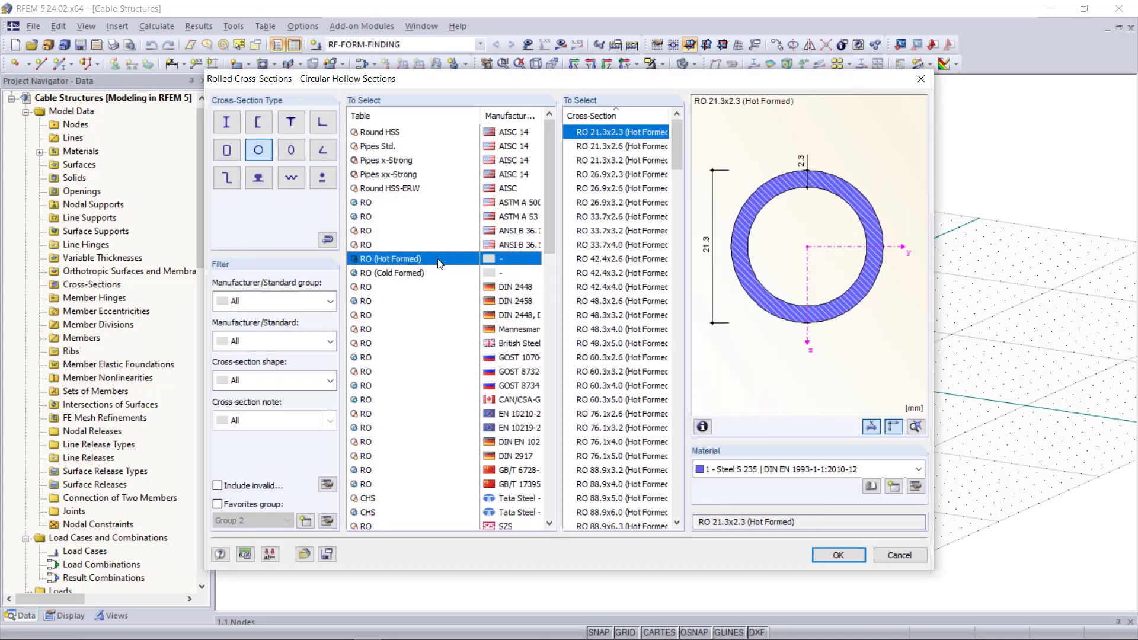
{"action": "scroll", "coordinate": [629, 404], "scroll_direction": "down", "scroll_amount": 15}
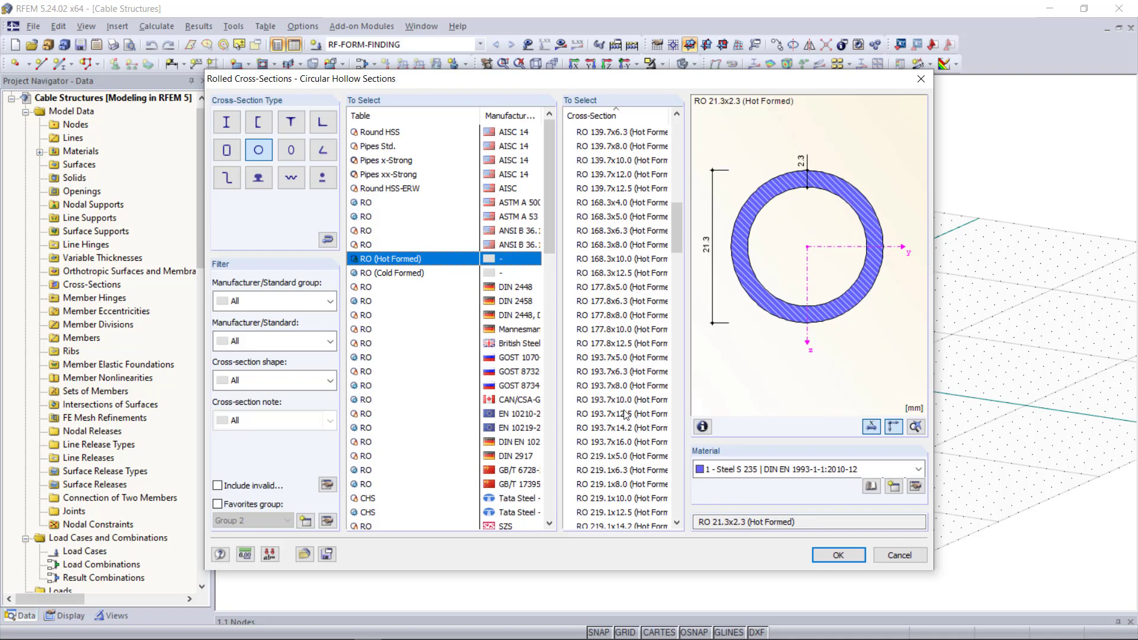
{"action": "left_click", "coordinate": [621, 358]}
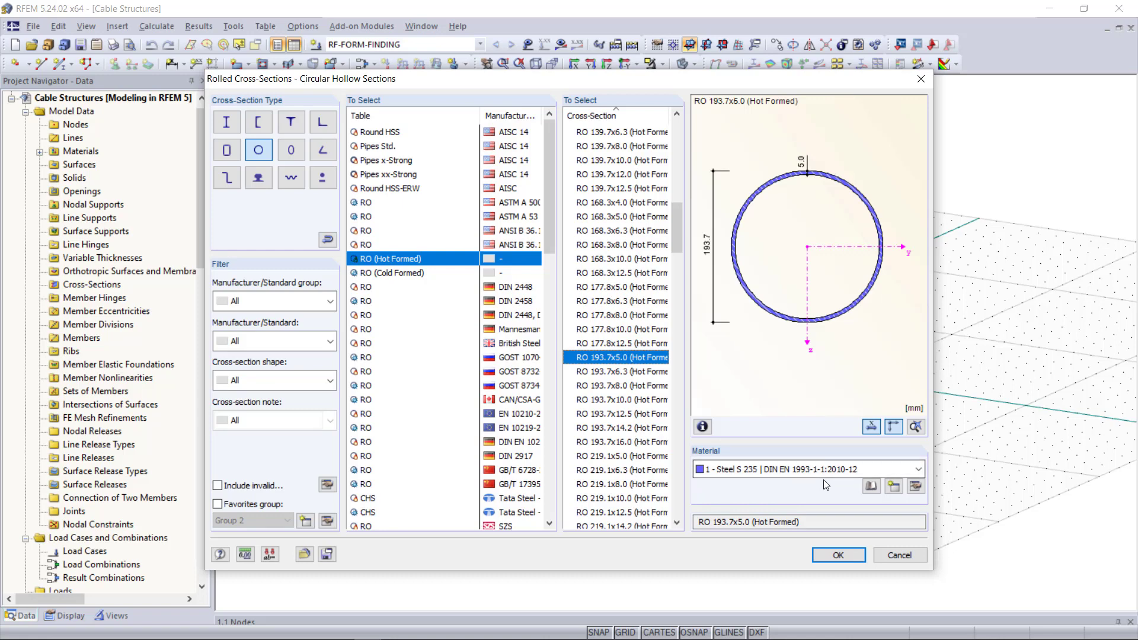
{"action": "left_click", "coordinate": [843, 556]}
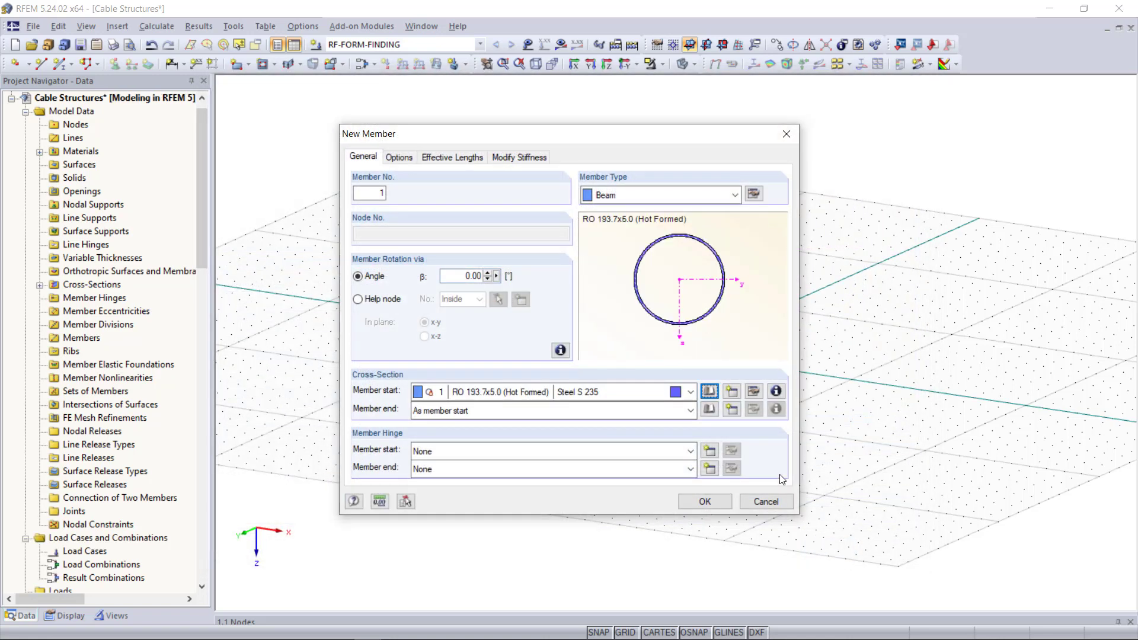
{"action": "left_click", "coordinate": [713, 502]}
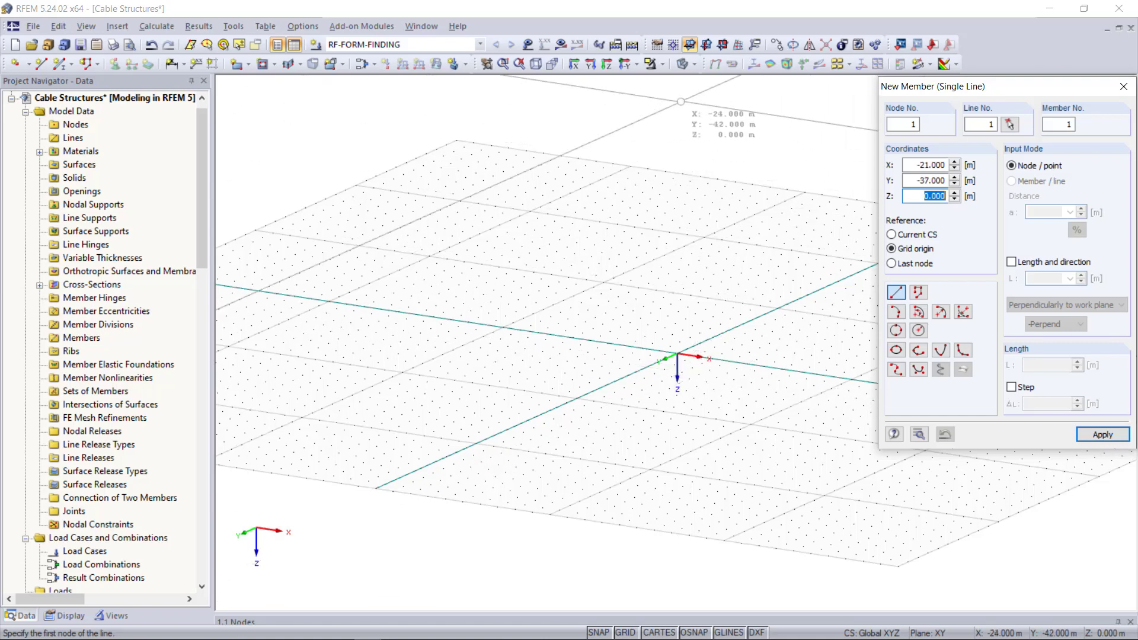
In the XZ work plane, draw two stacked vertical members, from the origin to Z -10 m and on to Z -18 m
{"action": "left_click", "coordinate": [722, 45]}
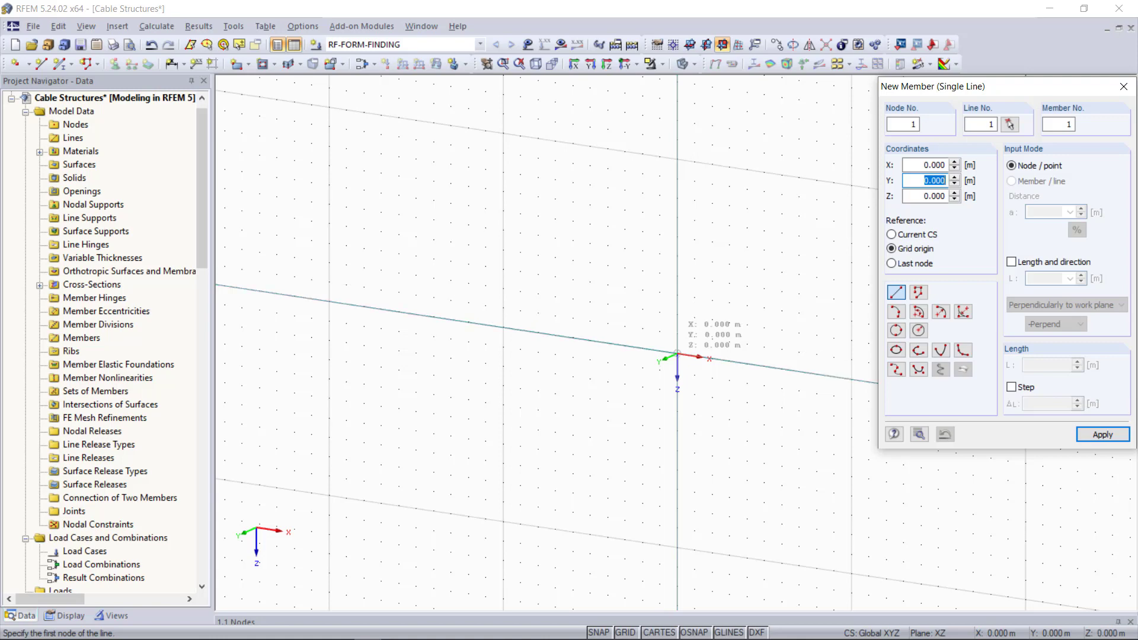
{"action": "left_click", "coordinate": [677, 355]}
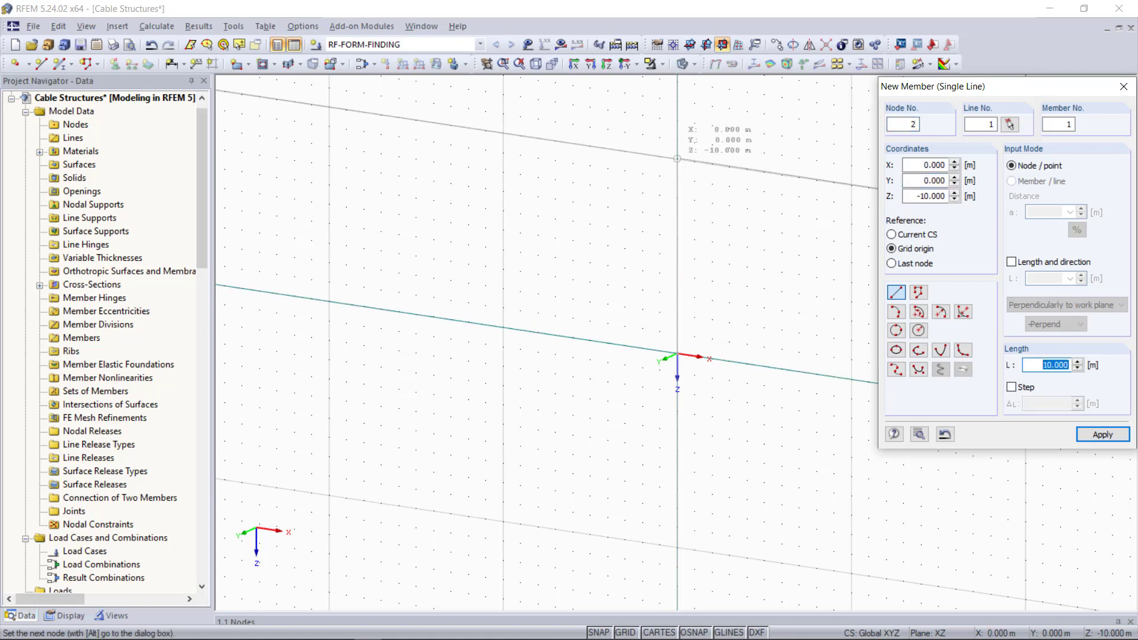
{"action": "left_click", "coordinate": [677, 159]}
{"action": "scroll", "coordinate": [675, 131], "scroll_direction": "down", "scroll_amount": 2}
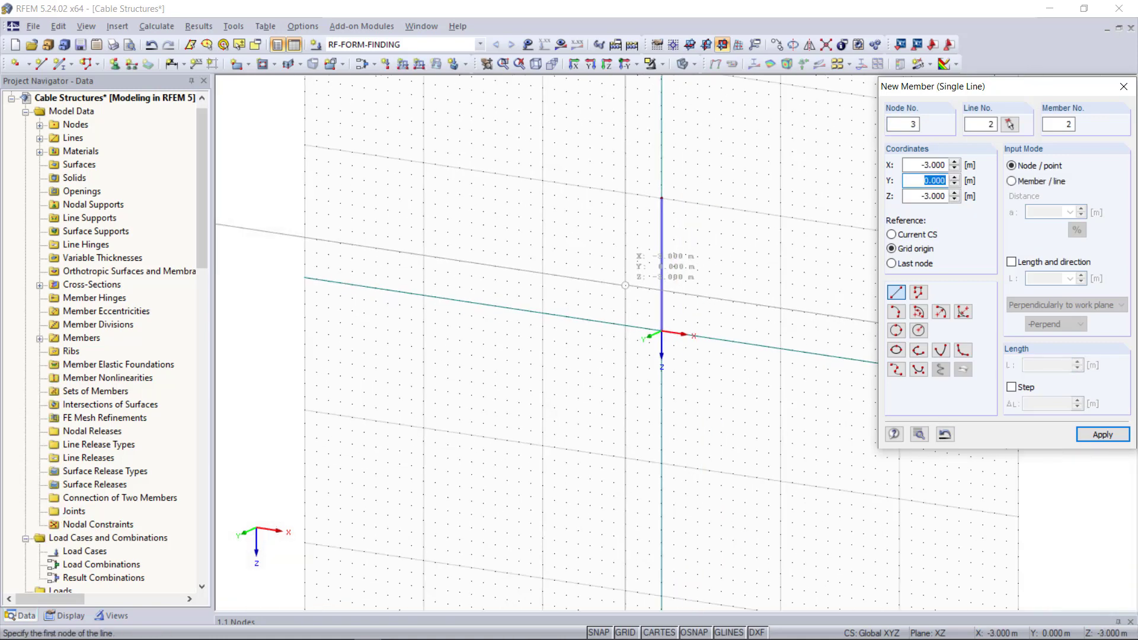
{"action": "scroll", "coordinate": [674, 93], "scroll_direction": "up", "scroll_amount": 3}
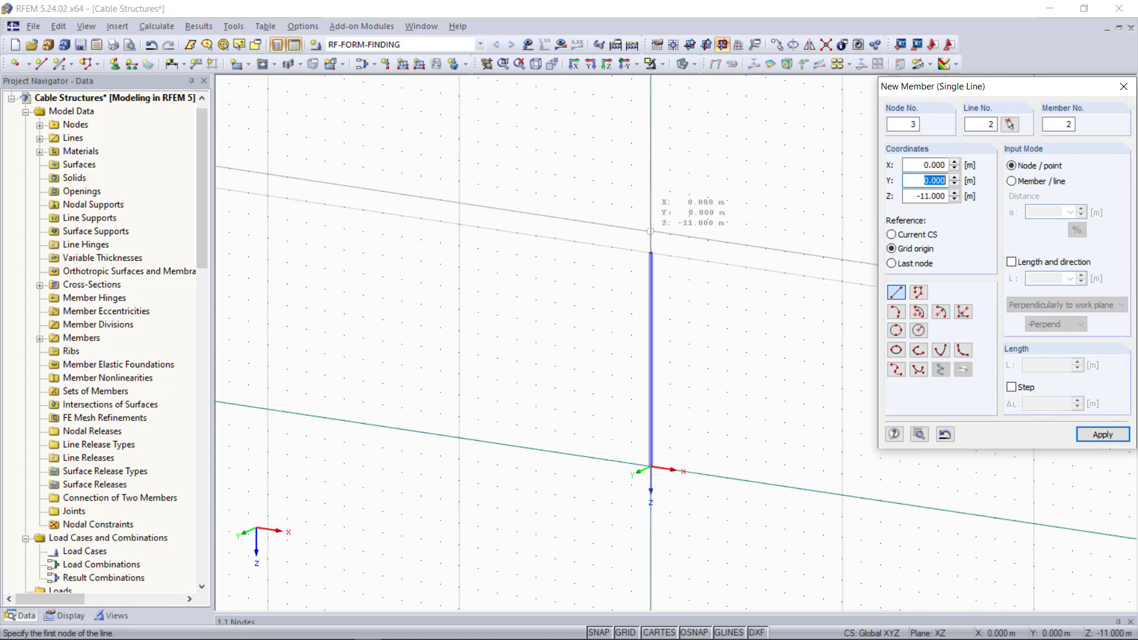
{"action": "left_click", "coordinate": [650, 254]}
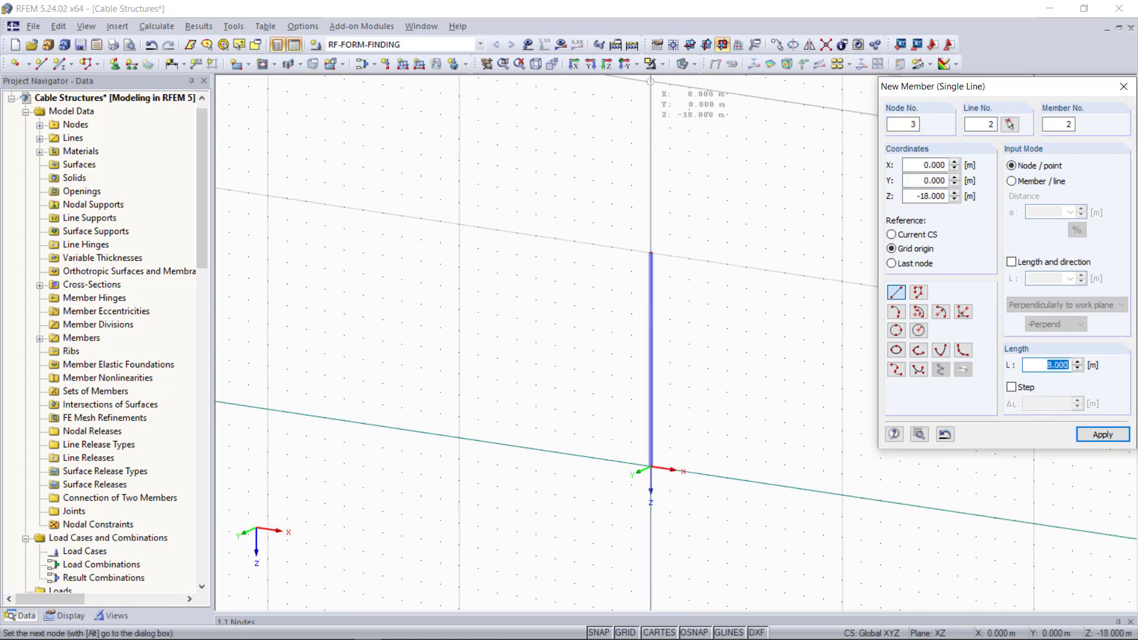
{"action": "left_click", "coordinate": [650, 82]}
{"action": "key", "text": "Escape"}
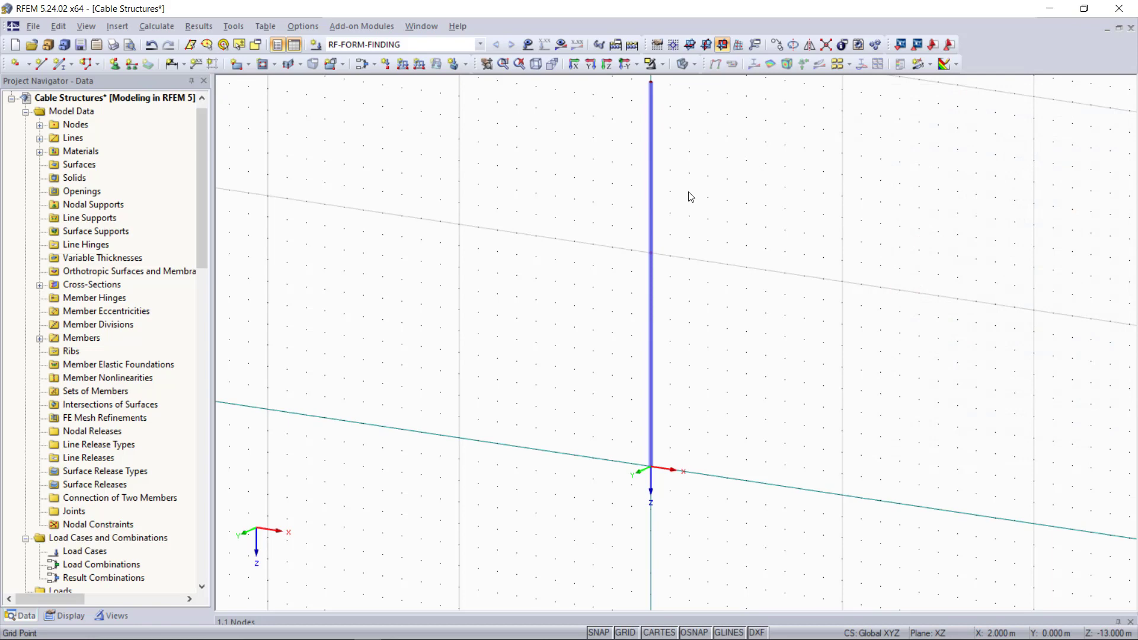
Switch to the XY work plane and define a new member of type Cable with the Pfeifer cross-section Cable PE 15
{"action": "scroll", "coordinate": [625, 360], "scroll_direction": "down", "scroll_amount": 3}
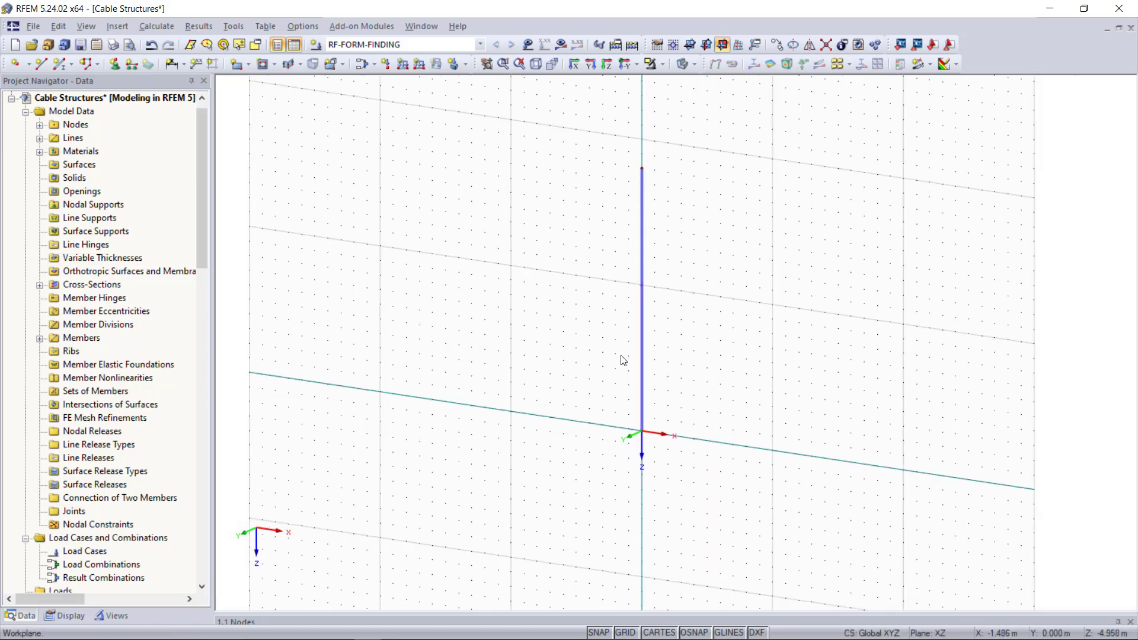
{"action": "left_click", "coordinate": [690, 44]}
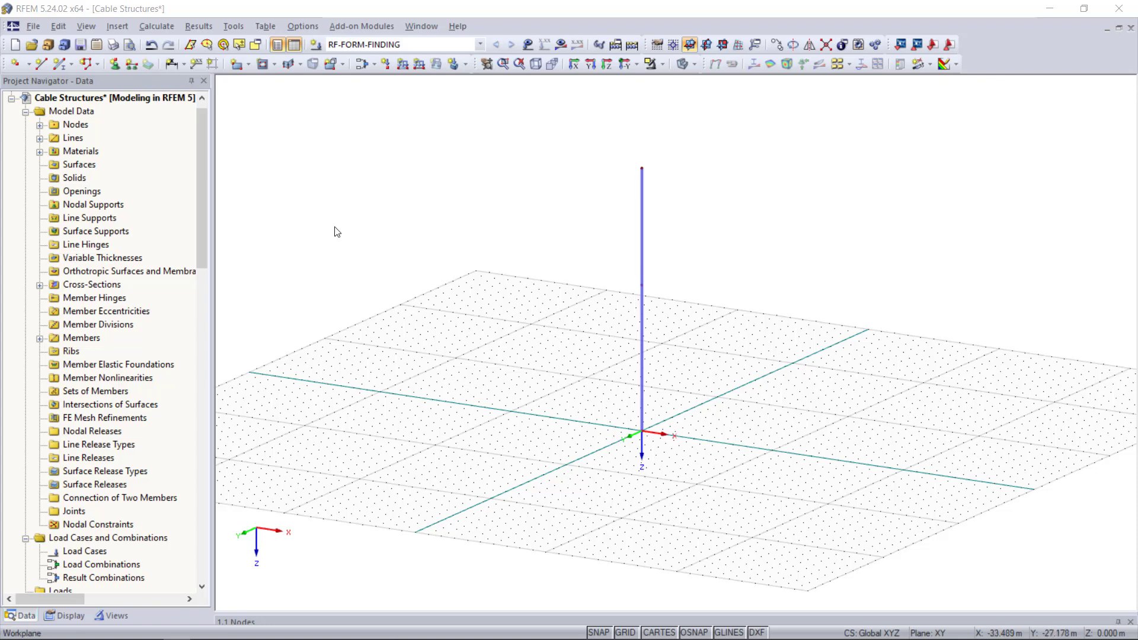
{"action": "left_click", "coordinate": [59, 64]}
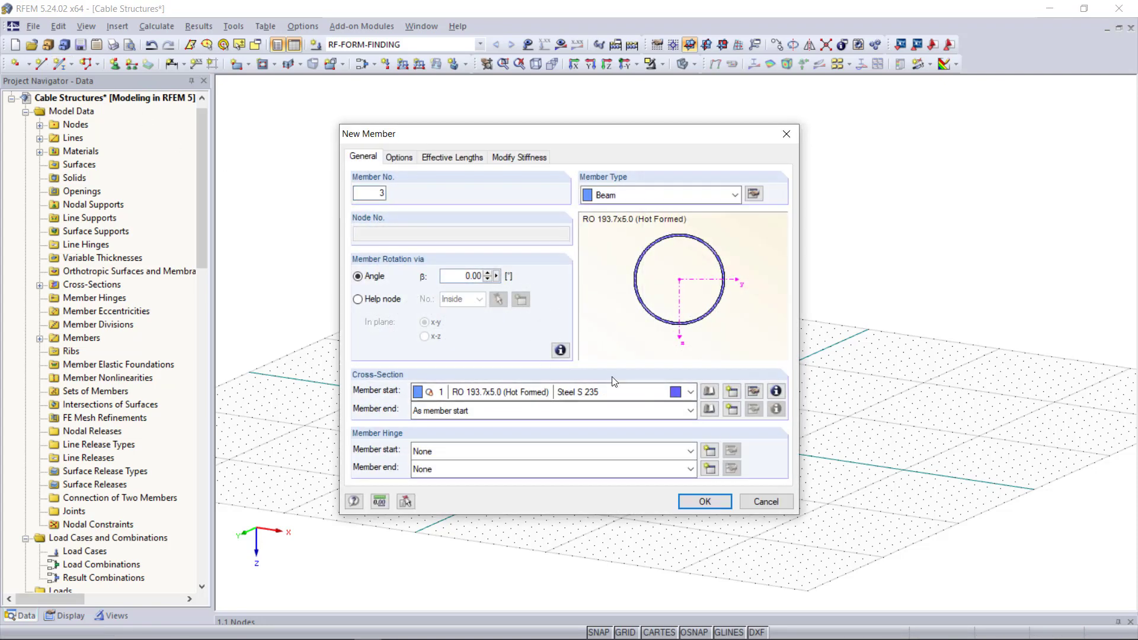
{"action": "left_click", "coordinate": [687, 194]}
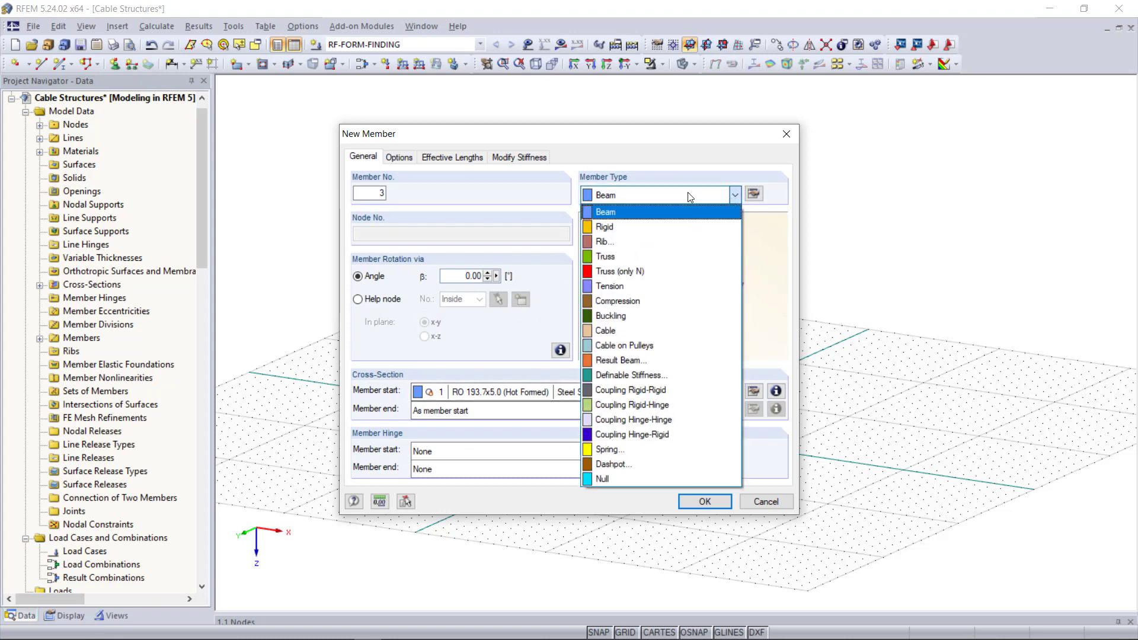
{"action": "left_click", "coordinate": [647, 327]}
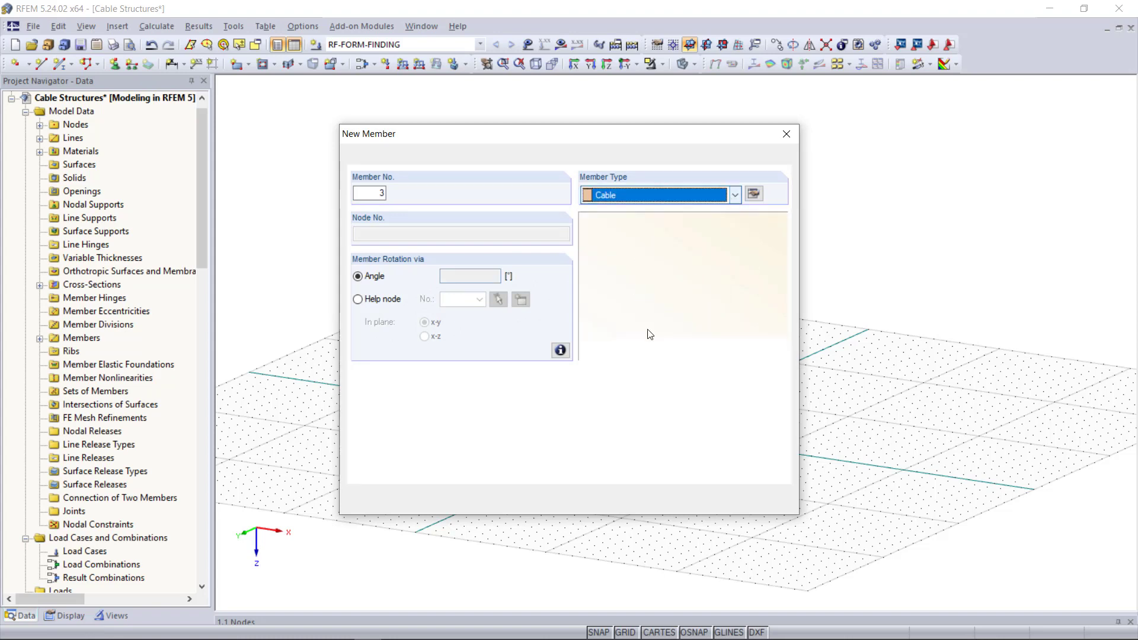
{"action": "left_click", "coordinate": [710, 392]}
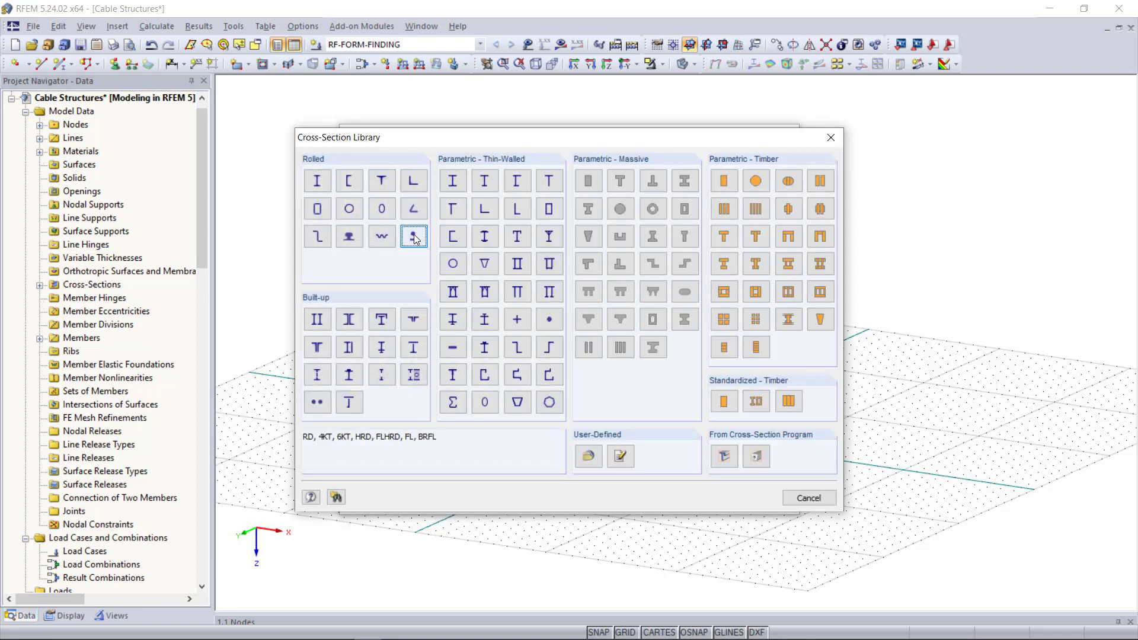
{"action": "key", "text": "Escape"}
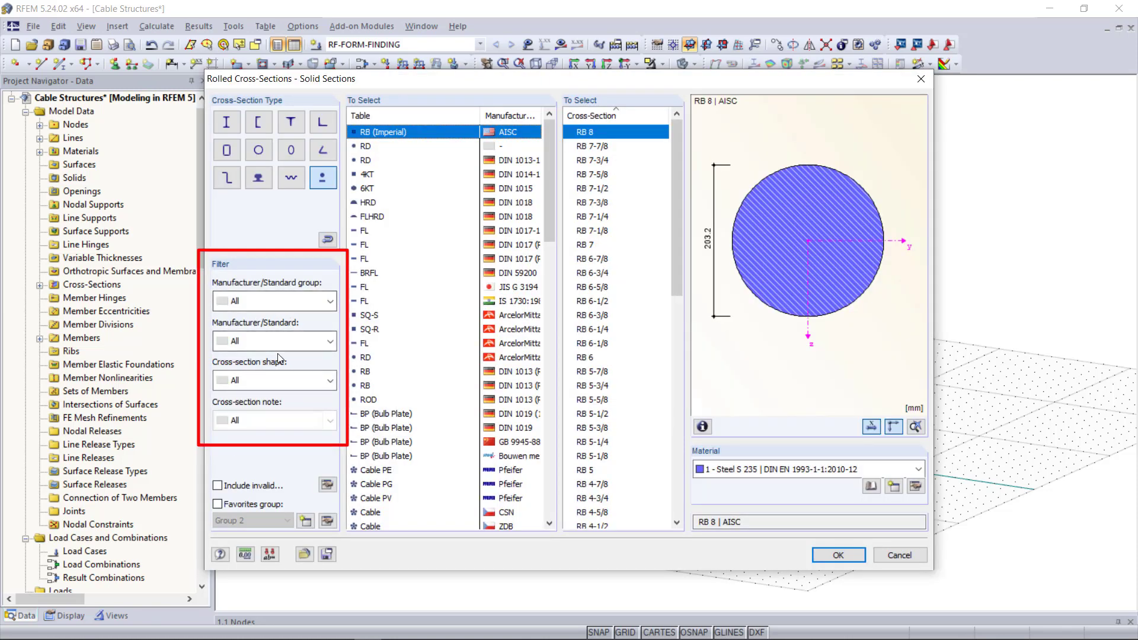
{"action": "left_click", "coordinate": [275, 380]}
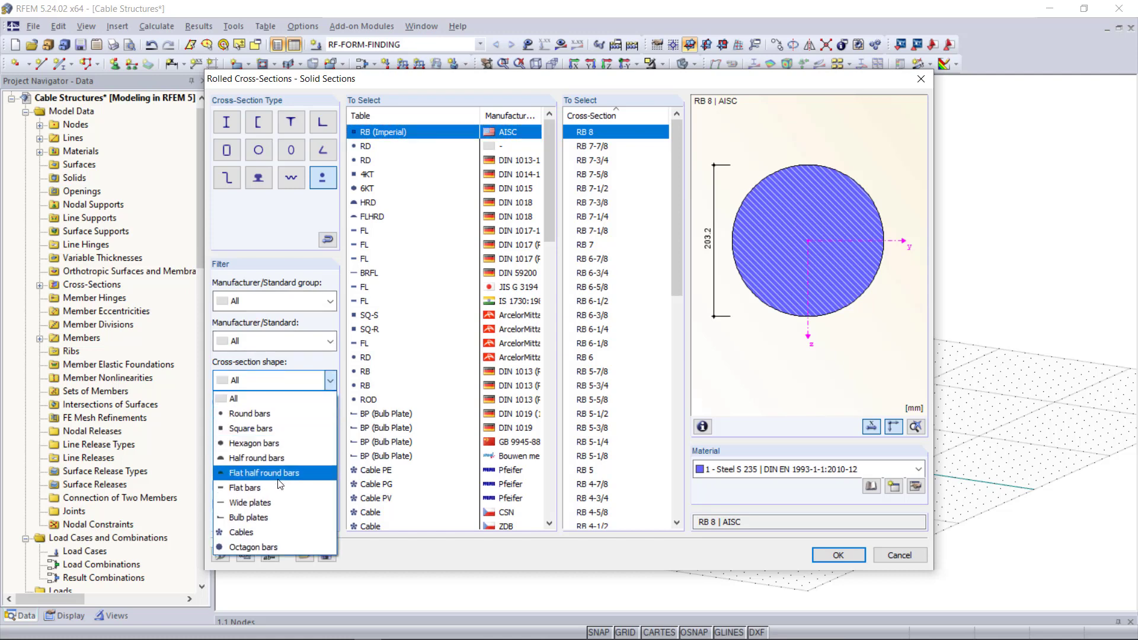
{"action": "left_click", "coordinate": [272, 531]}
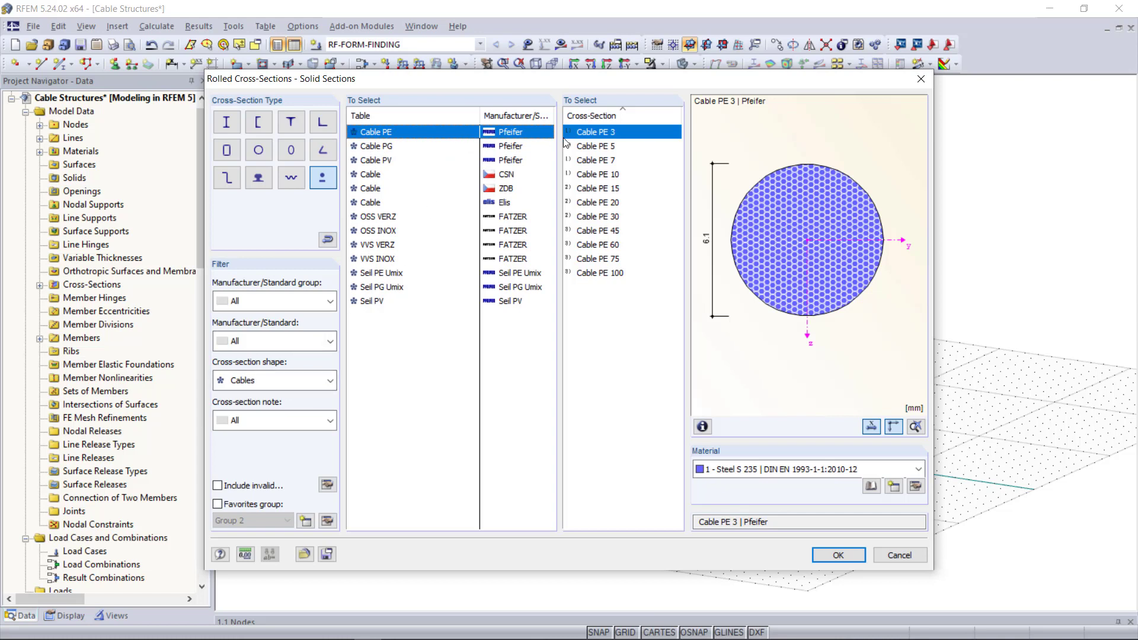
{"action": "left_click", "coordinate": [609, 188]}
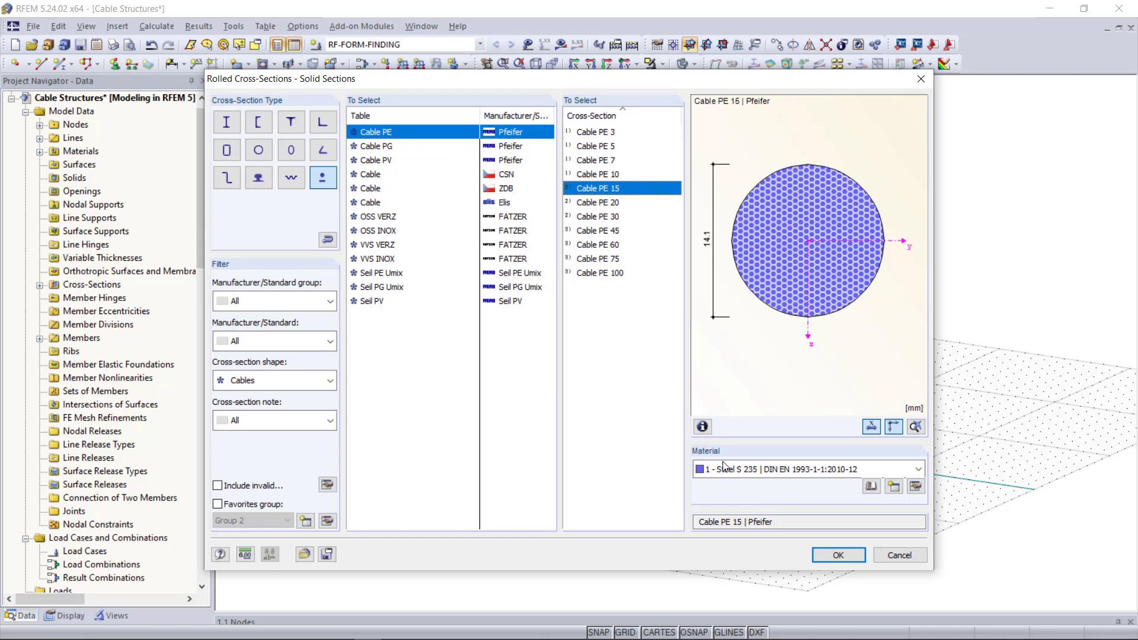
{"action": "left_click", "coordinate": [842, 553]}
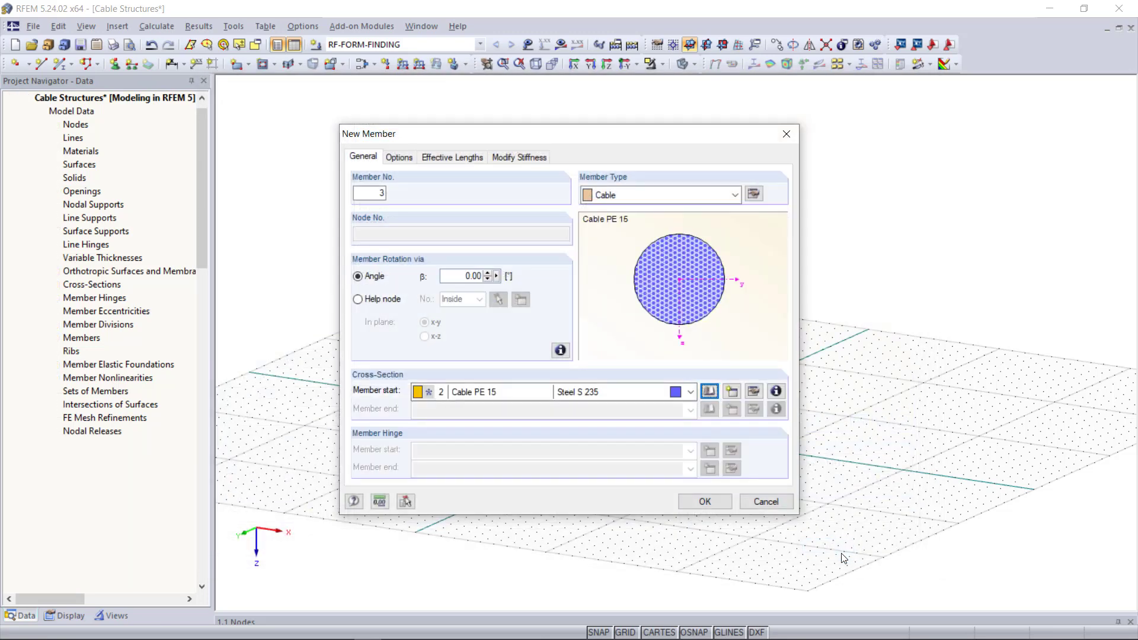
{"action": "left_click", "coordinate": [704, 502]}
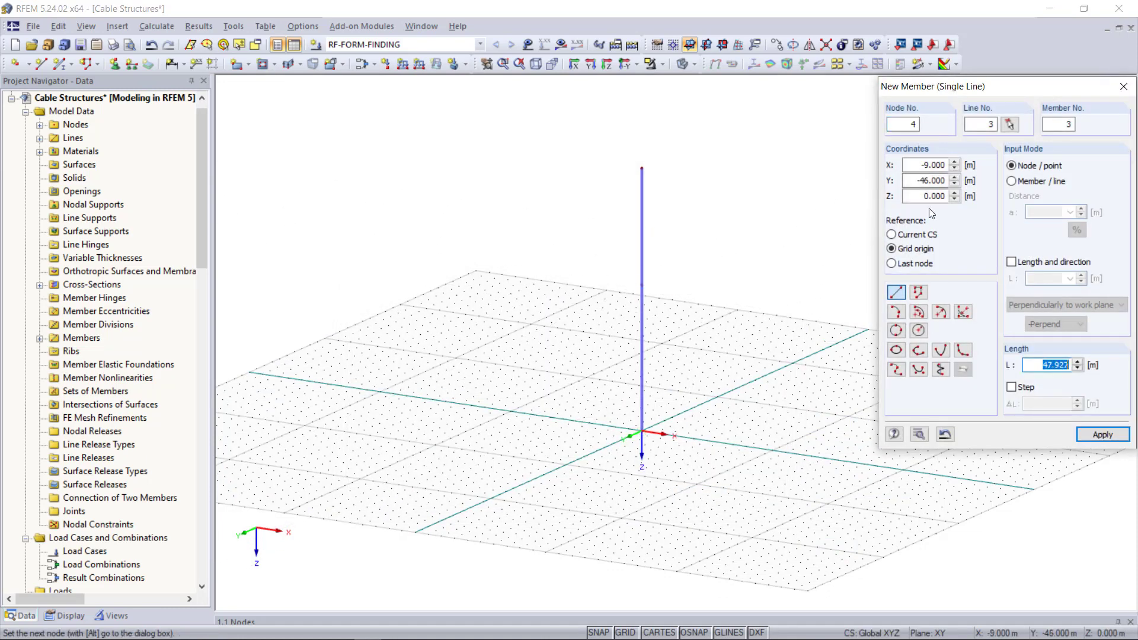
Draw the cable from the mast's intermediate node down to X 4.243, Y 4.243, Z 0 m
{"action": "key", "text": "alt"}
{"action": "type", "text": "4"}
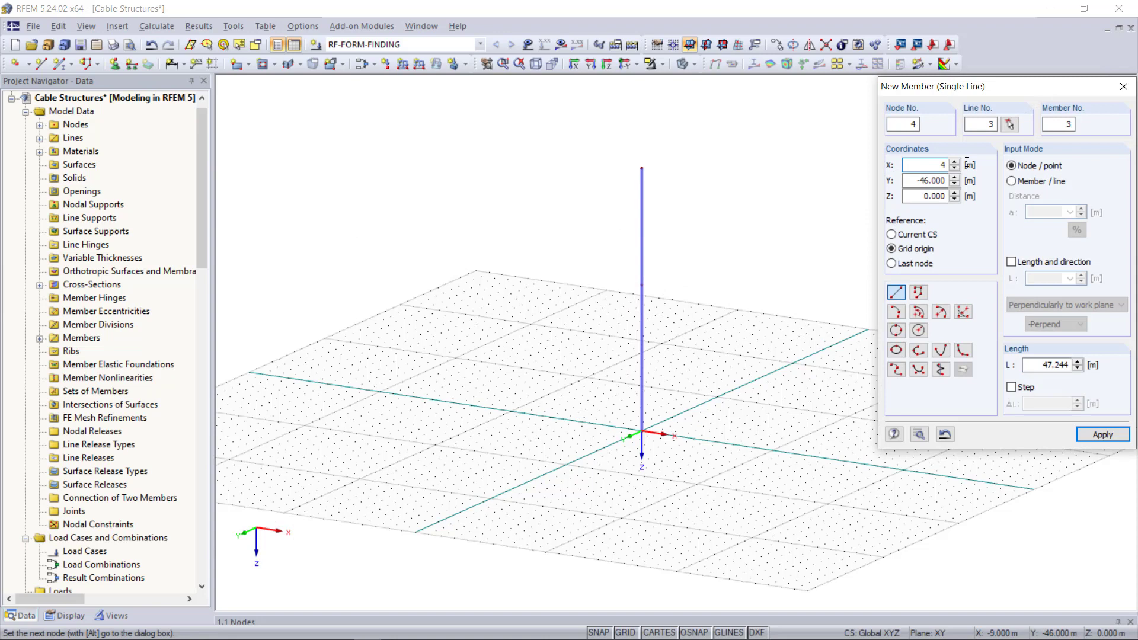
{"action": "type", "text": ",243"}
{"action": "key", "text": "Tab"}
{"action": "type", "text": "4,"}
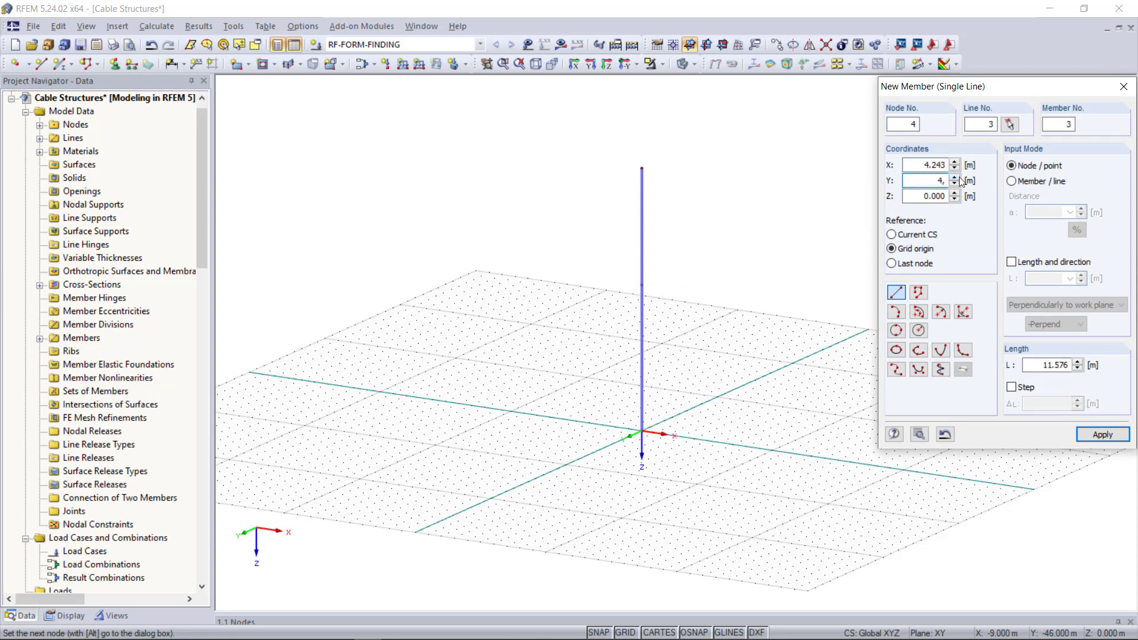
{"action": "type", "text": "243"}
{"action": "key", "text": "Return"}
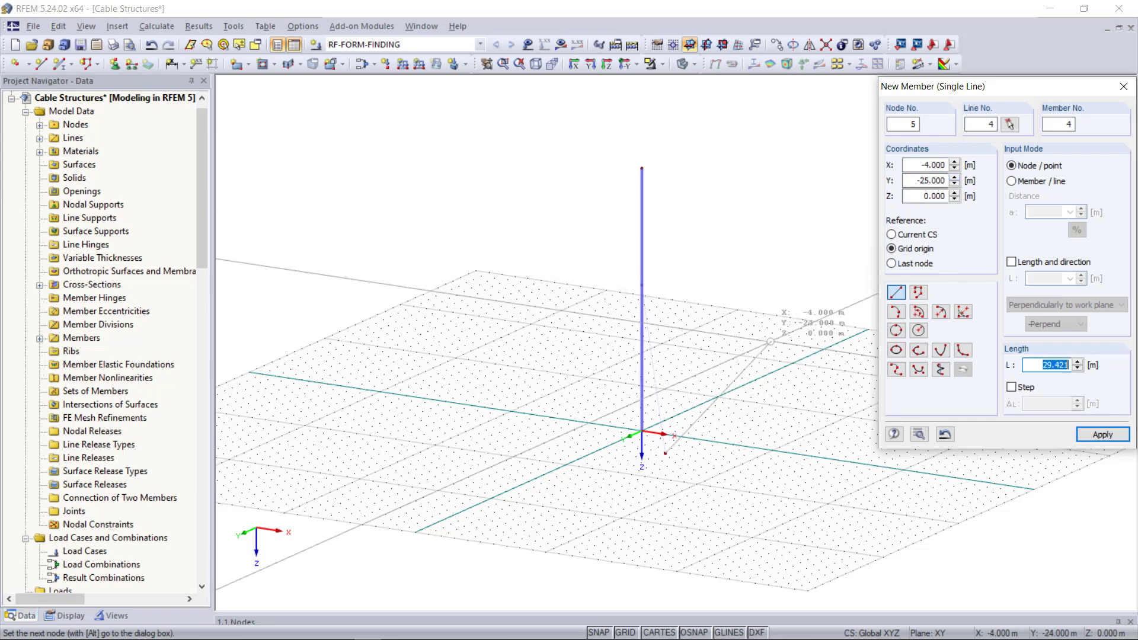
{"action": "key", "text": "Escape"}
Mirror a copy of the inclined cable about the X-Z plane through the origin
{"action": "scroll", "coordinate": [660, 374], "scroll_direction": "up", "scroll_amount": 2}
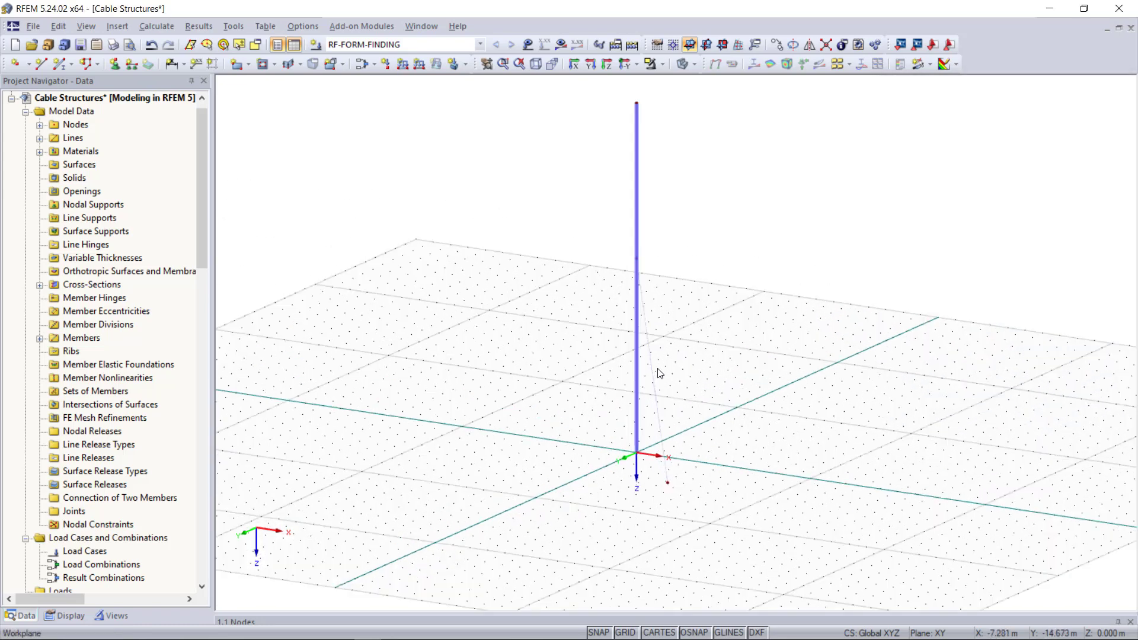
{"action": "scroll", "coordinate": [660, 373], "scroll_direction": "up", "scroll_amount": 1}
{"action": "left_click", "coordinate": [650, 364]}
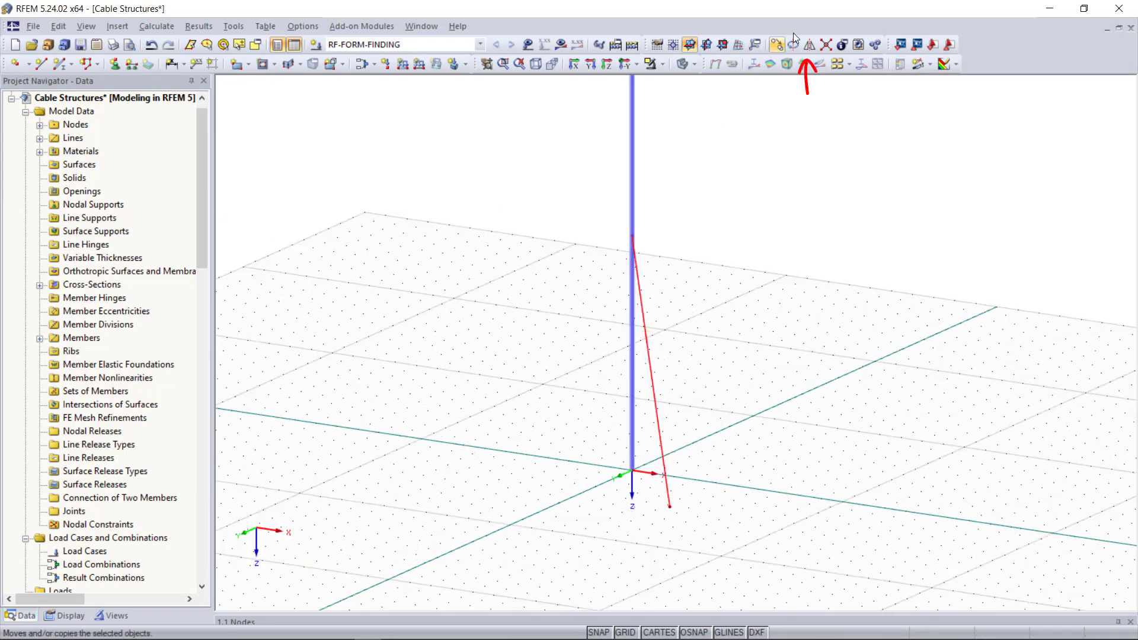
{"action": "left_click", "coordinate": [810, 45]}
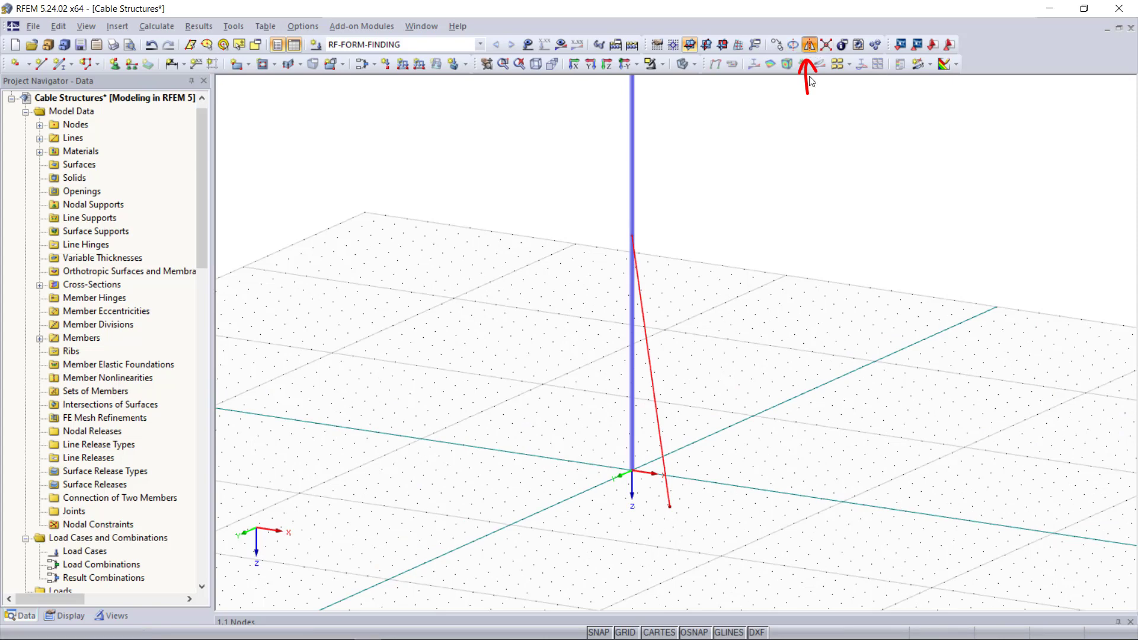
{"action": "left_click", "coordinate": [341, 182]}
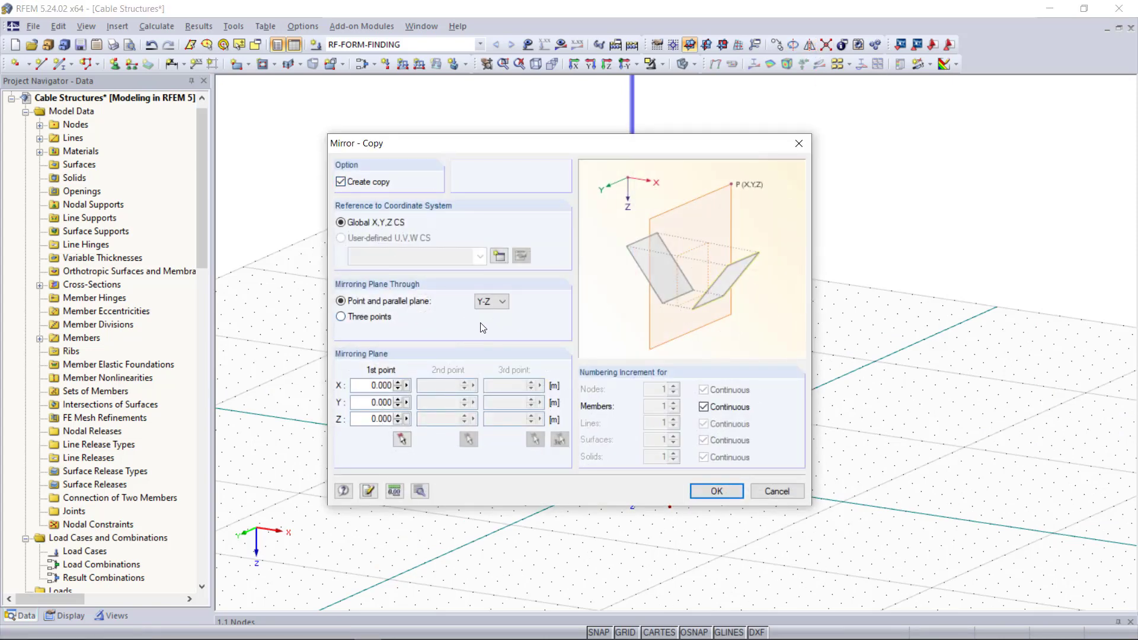
{"action": "left_click", "coordinate": [491, 301]}
{"action": "left_click", "coordinate": [485, 323]}
{"action": "left_click", "coordinate": [717, 491]}
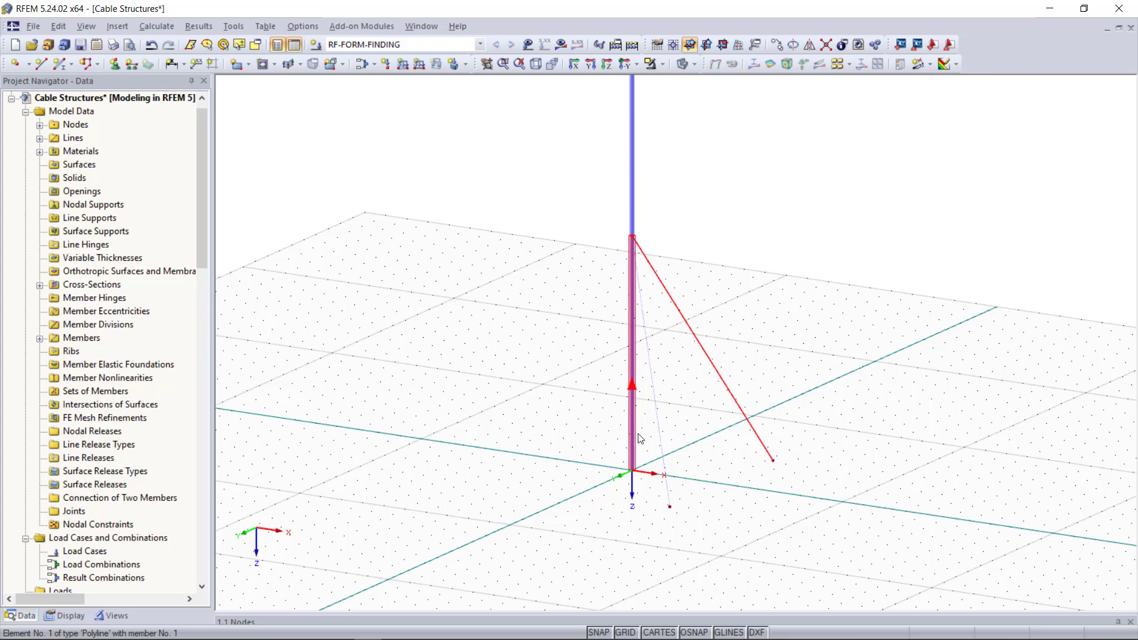
Mirror a copy of both inclined cables about the Y-Z plane through the origin
{"action": "left_click", "coordinate": [750, 421], "text": "ctrl"}
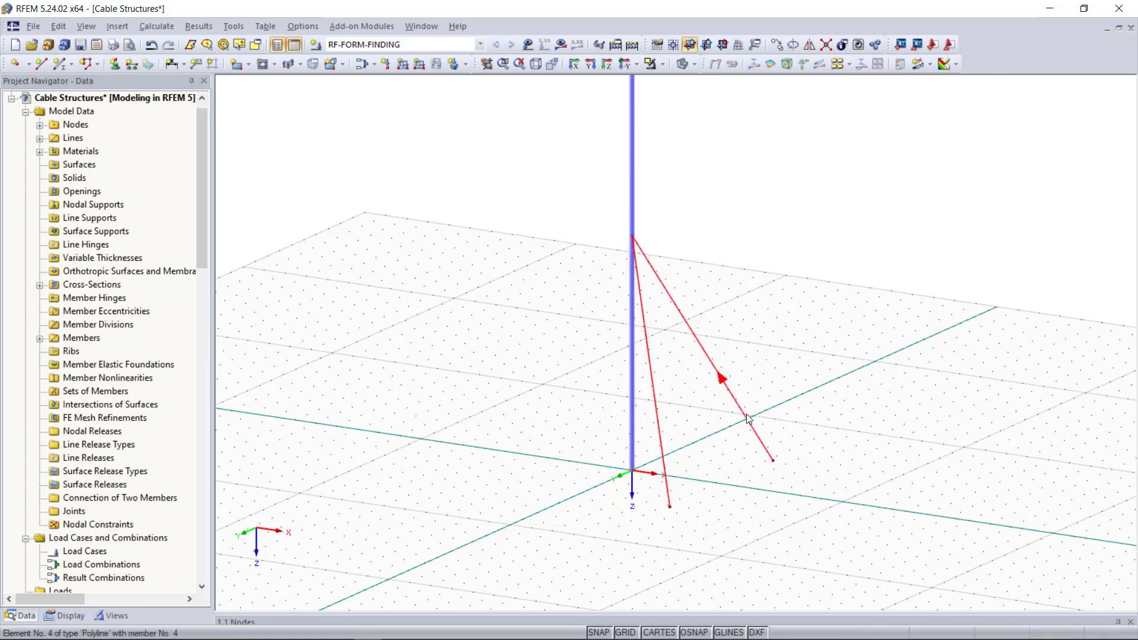
{"action": "left_click", "coordinate": [810, 46]}
{"action": "left_click", "coordinate": [491, 301]}
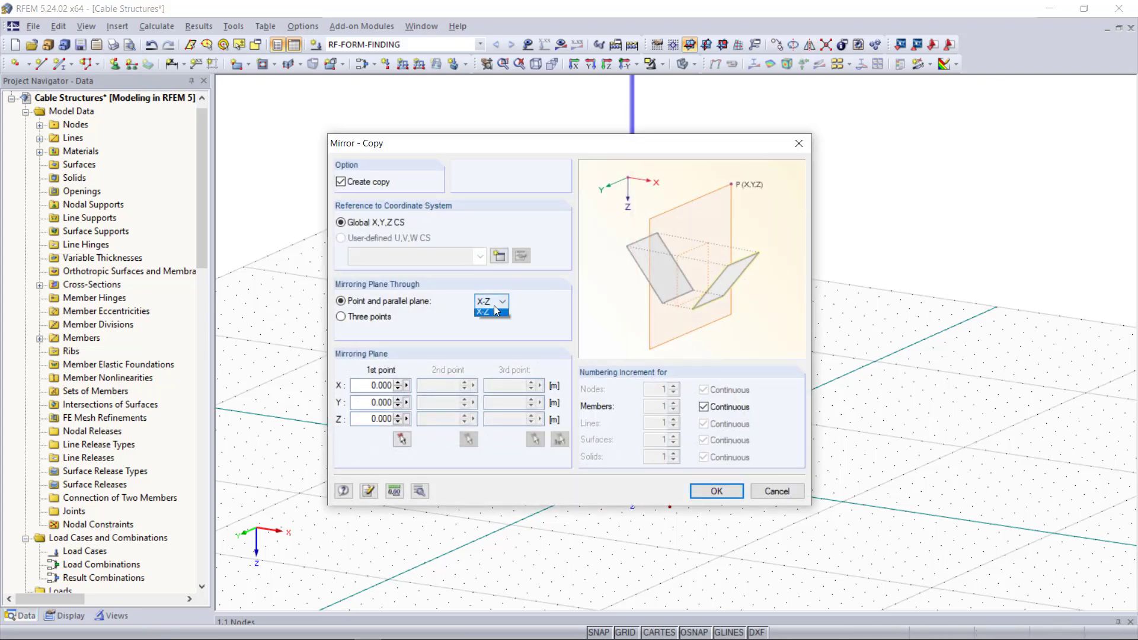
{"action": "left_click", "coordinate": [485, 334]}
{"action": "left_click", "coordinate": [717, 492]}
{"action": "scroll", "coordinate": [770, 388], "scroll_direction": "down", "scroll_amount": 2}
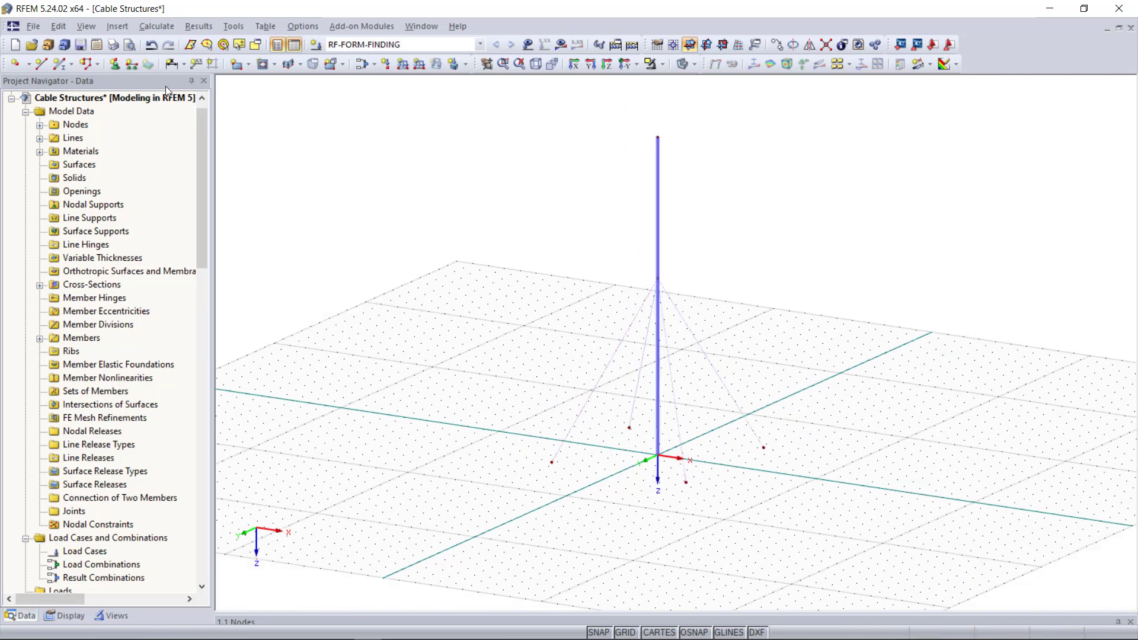
Assign hinged nodal supports to the mast base and the four ground-level cable ends
{"action": "left_click", "coordinate": [115, 63]}
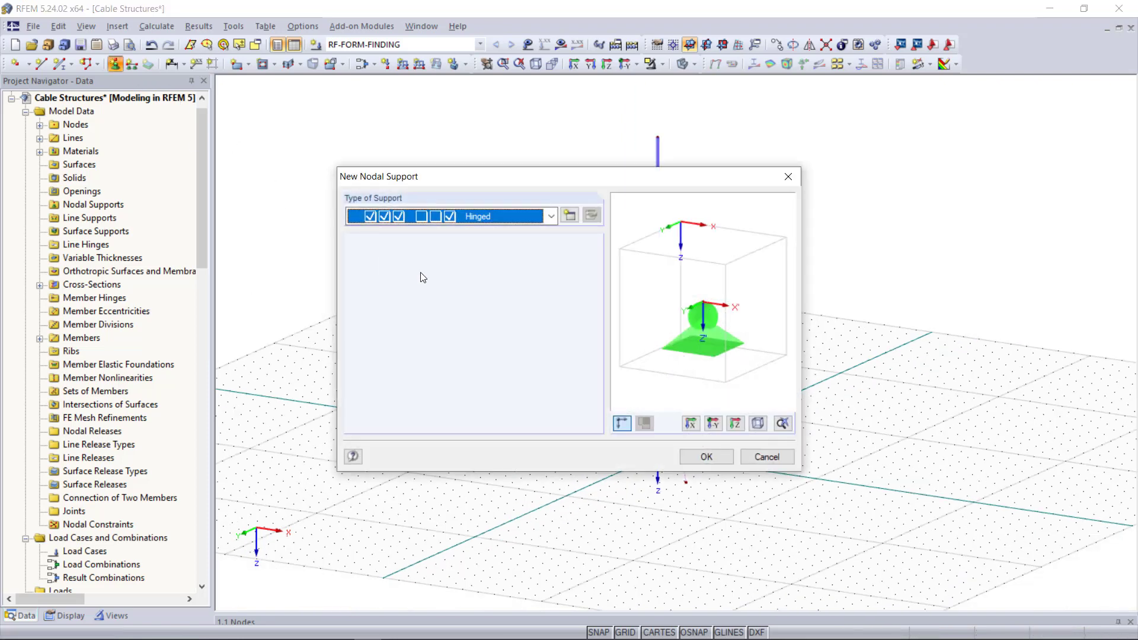
{"action": "left_click", "coordinate": [696, 455]}
{"action": "left_click_drag", "start_coordinate": [514, 387], "coordinate": [842, 529]}
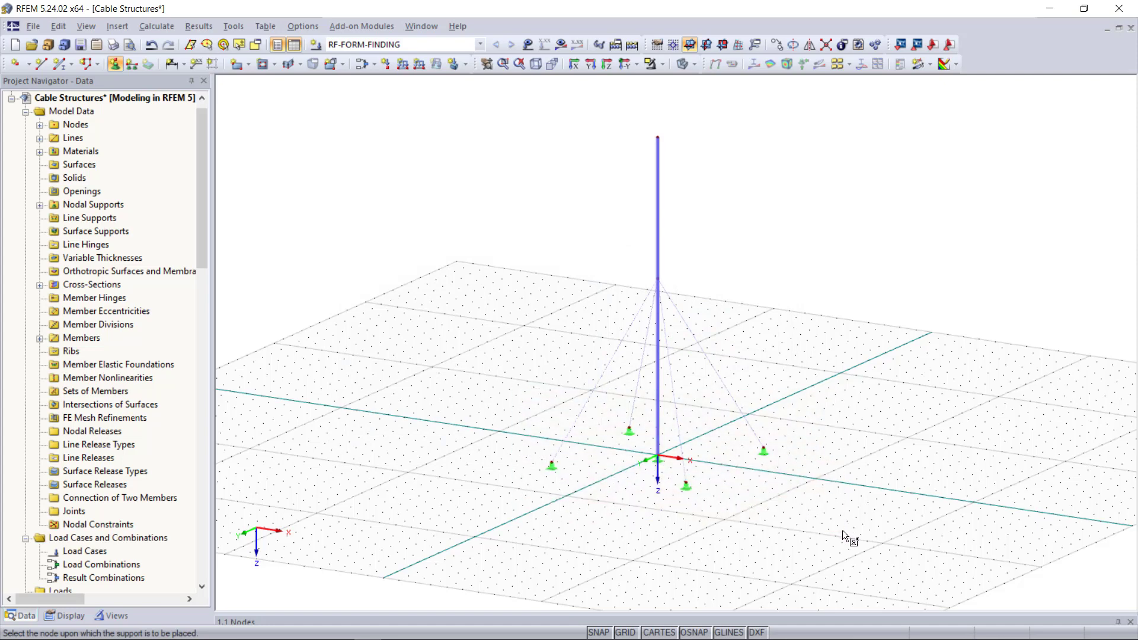
{"action": "key", "text": "Escape"}
{"action": "scroll", "coordinate": [613, 491], "scroll_direction": "up", "scroll_amount": 1}
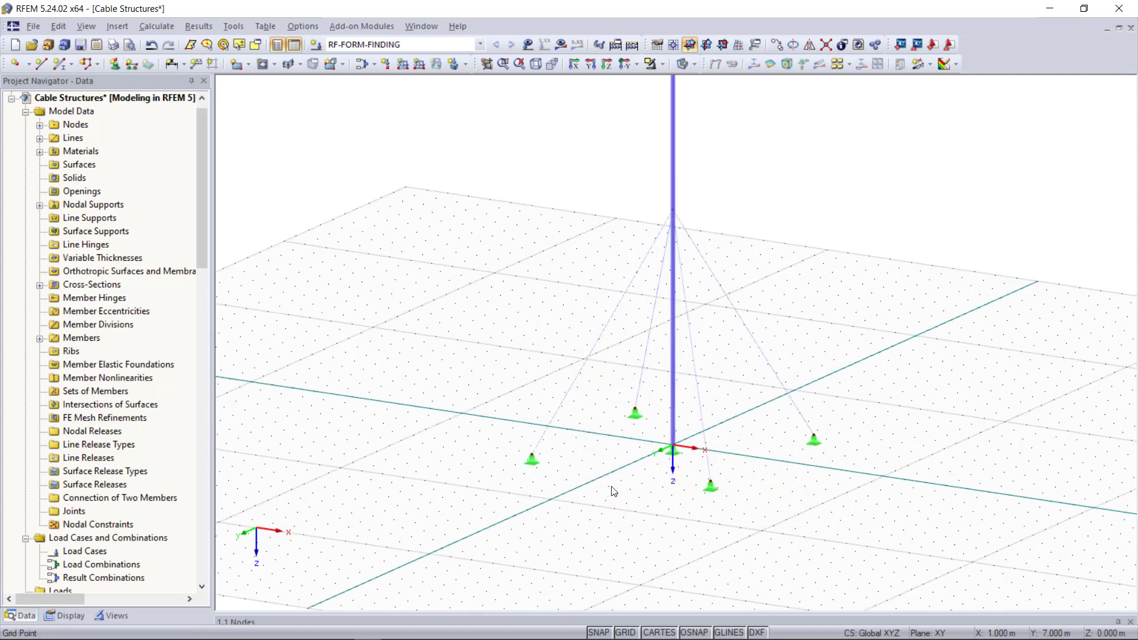
{"action": "middle_click_drag", "start_coordinate": [614, 491], "coordinate": [887, 488], "text": "ctrl"}
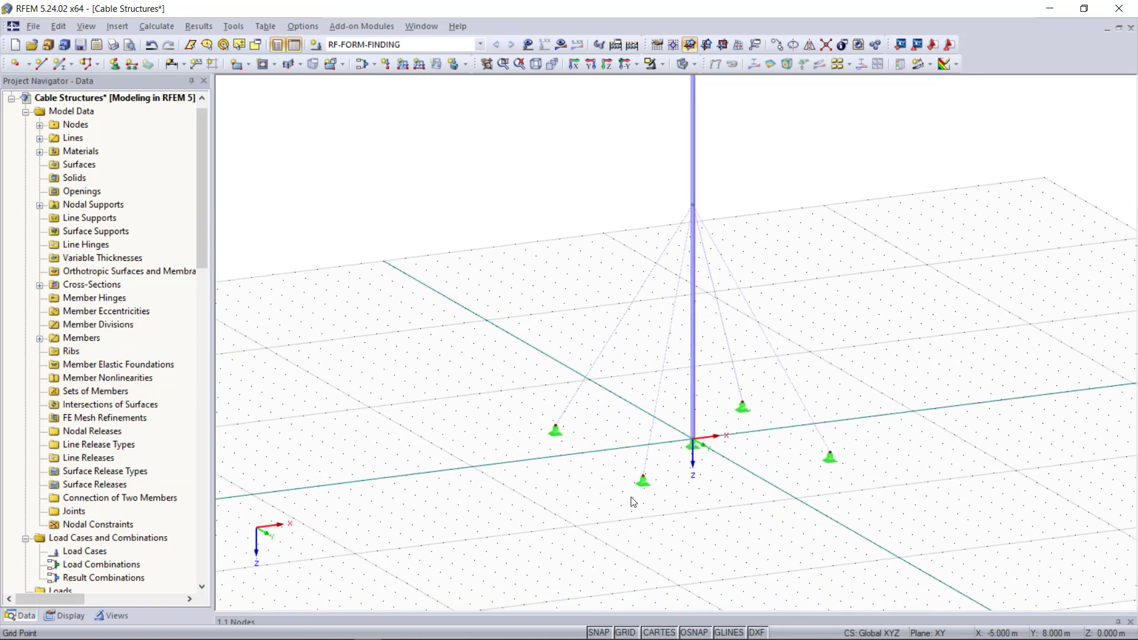
Create load case 1 Self-weight with action category Form-Finding and an active self-weight factor of 1.0 in Z
{"action": "left_click", "coordinate": [316, 44]}
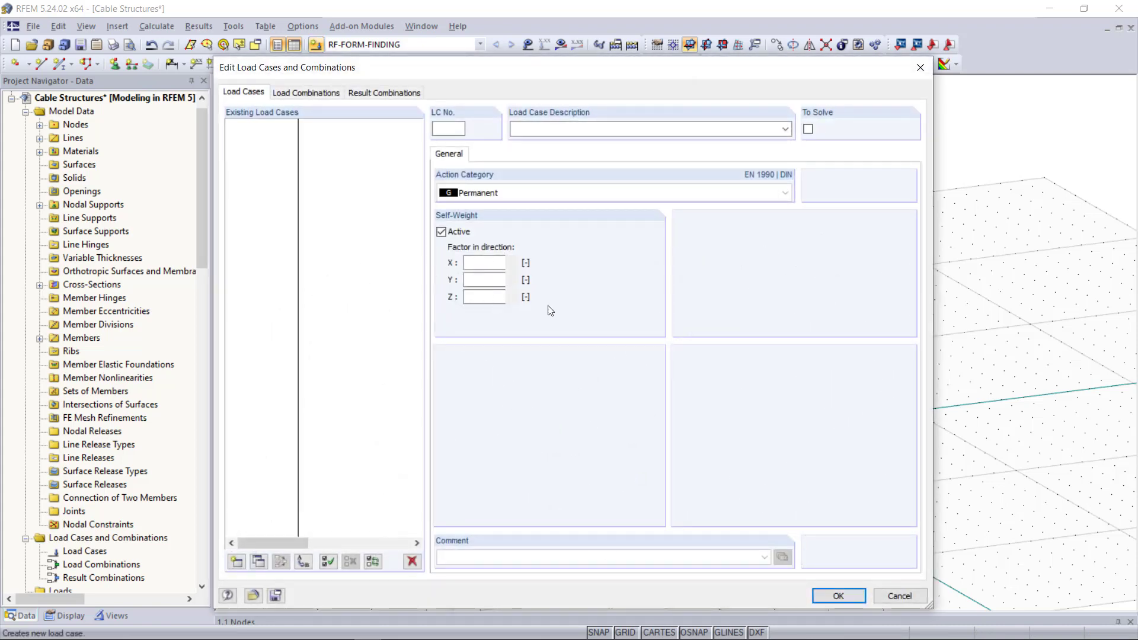
{"action": "left_click", "coordinate": [785, 128]}
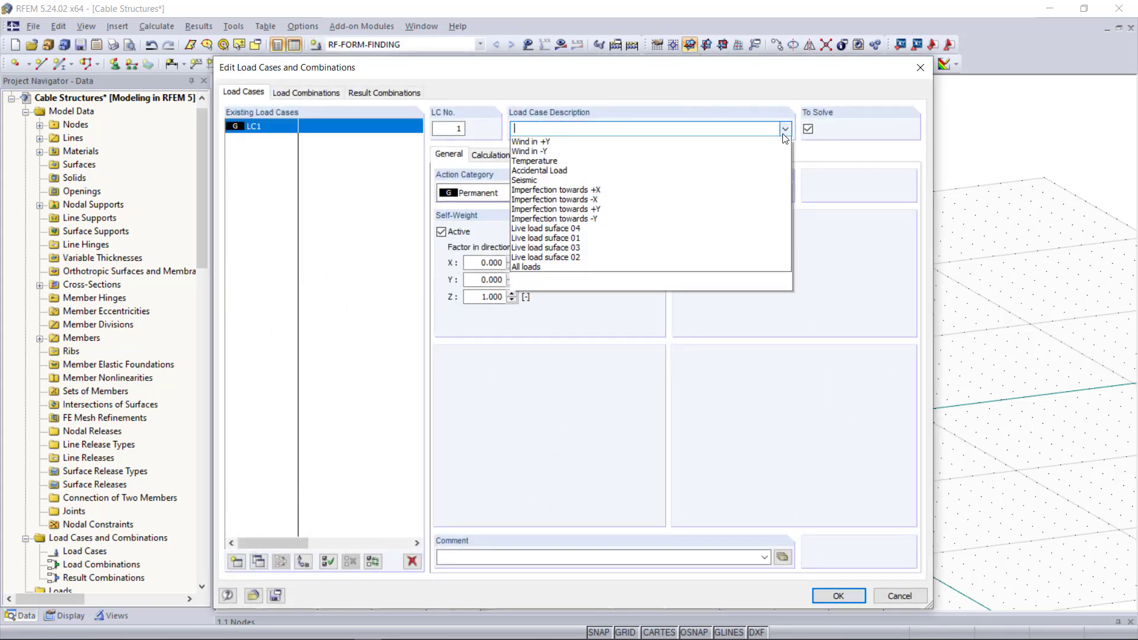
{"action": "left_click", "coordinate": [736, 145]}
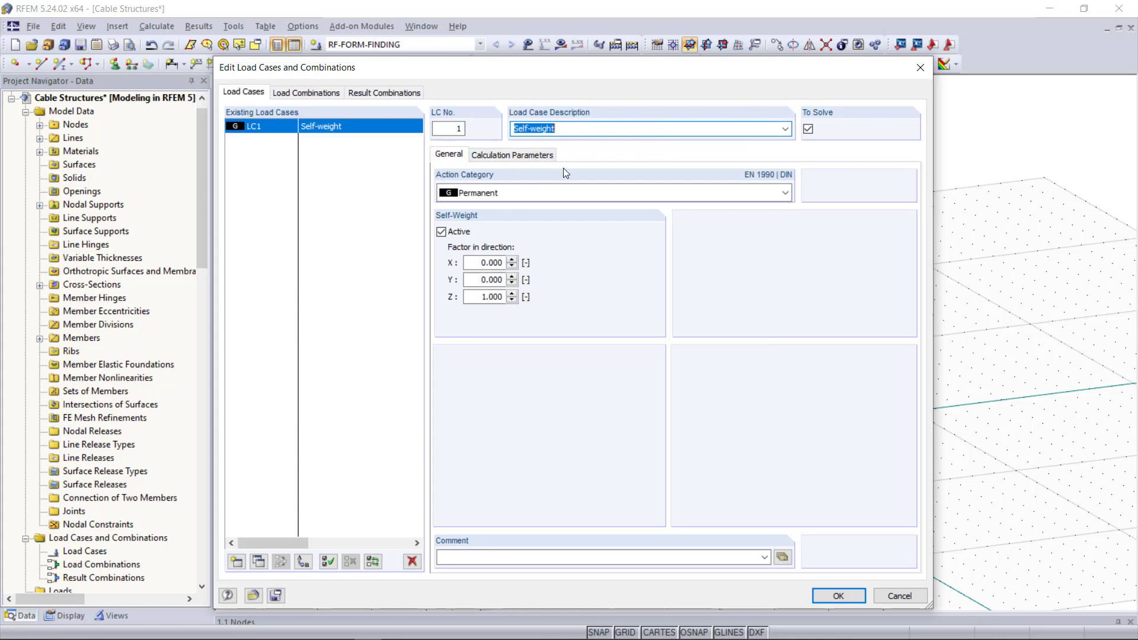
{"action": "left_click", "coordinate": [584, 197]}
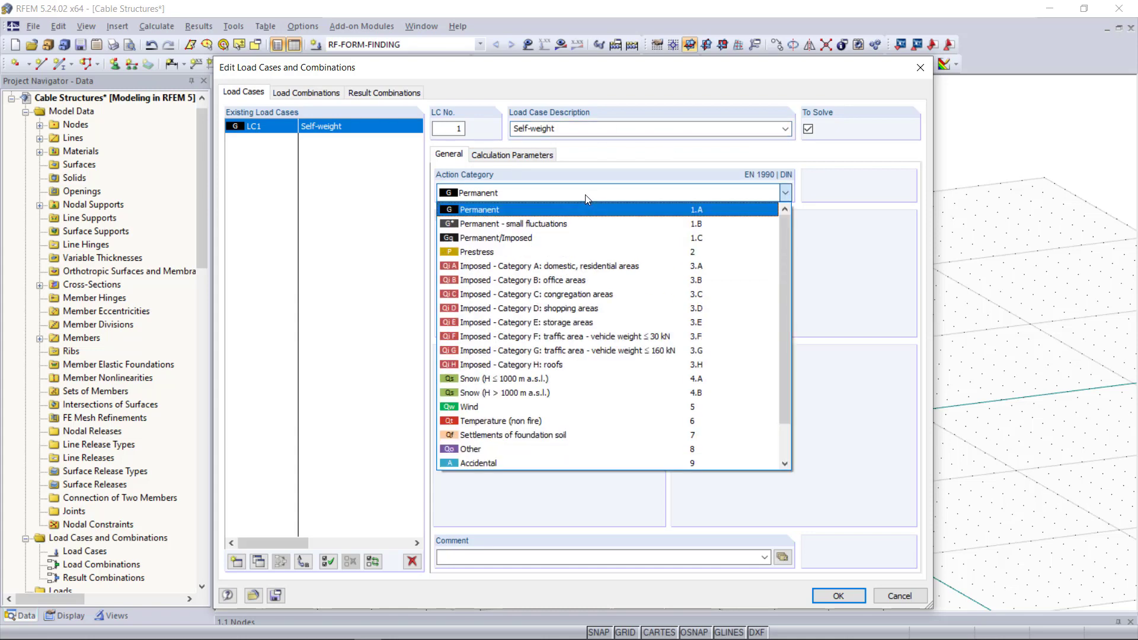
{"action": "scroll", "coordinate": [516, 415], "scroll_direction": "down", "scroll_amount": 1}
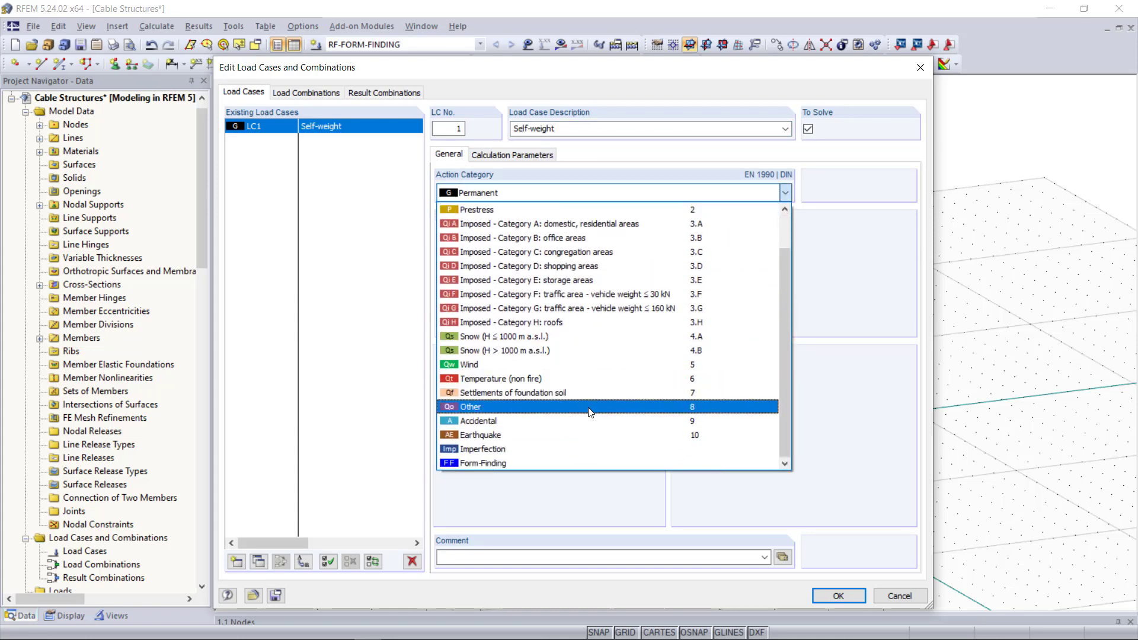
{"action": "left_click", "coordinate": [516, 462]}
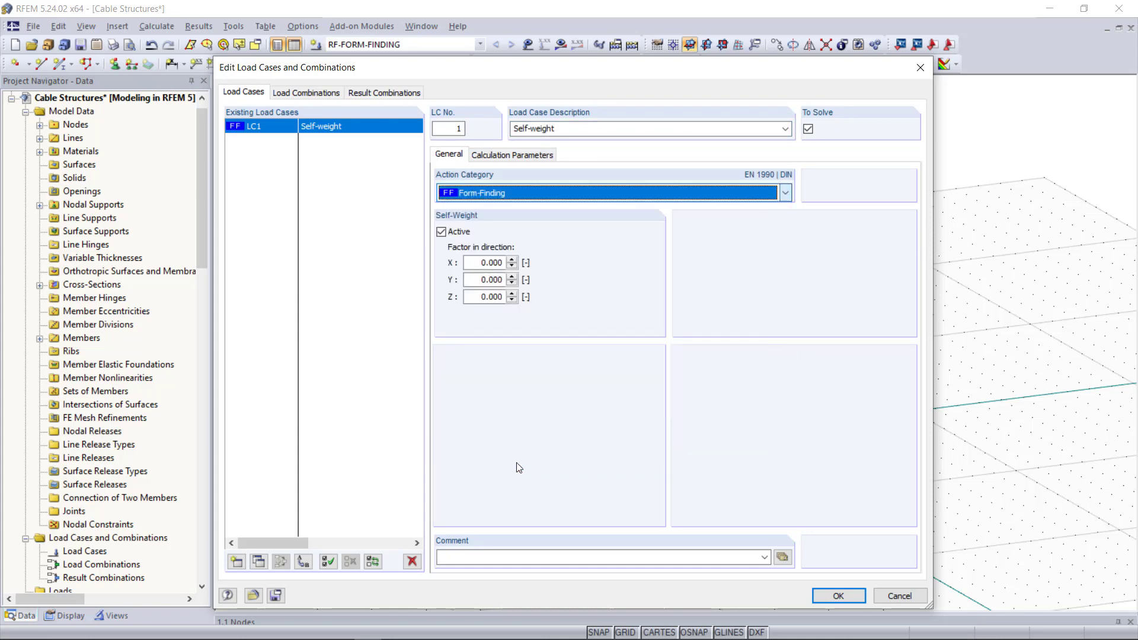
{"action": "left_click", "coordinate": [478, 296]}
{"action": "type", "text": "1,0"}
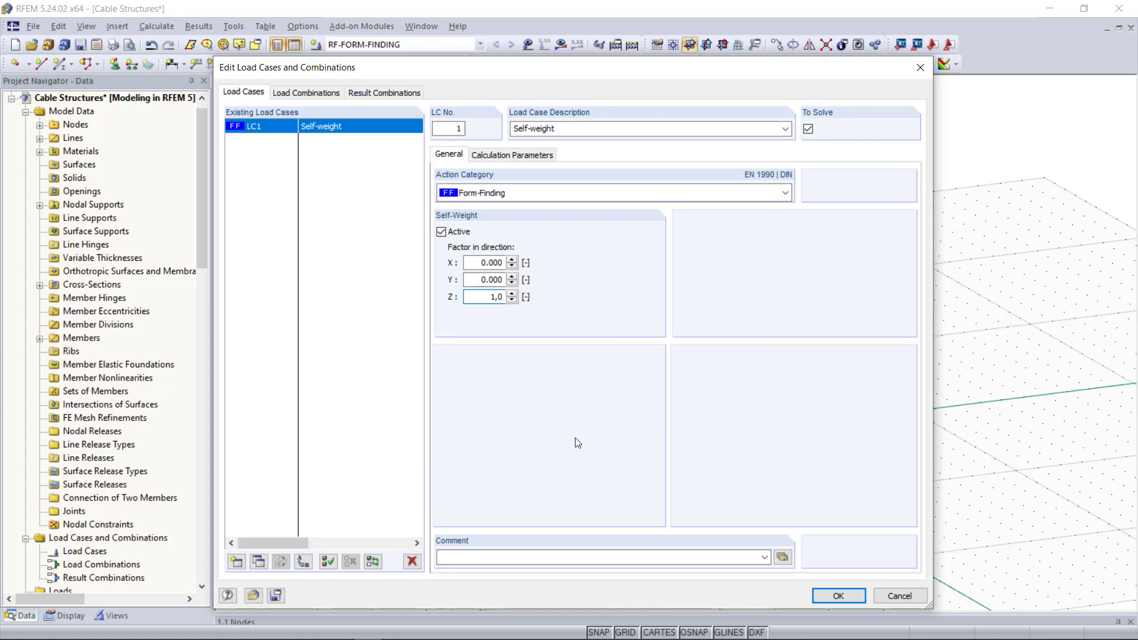
{"action": "left_click", "coordinate": [839, 597]}
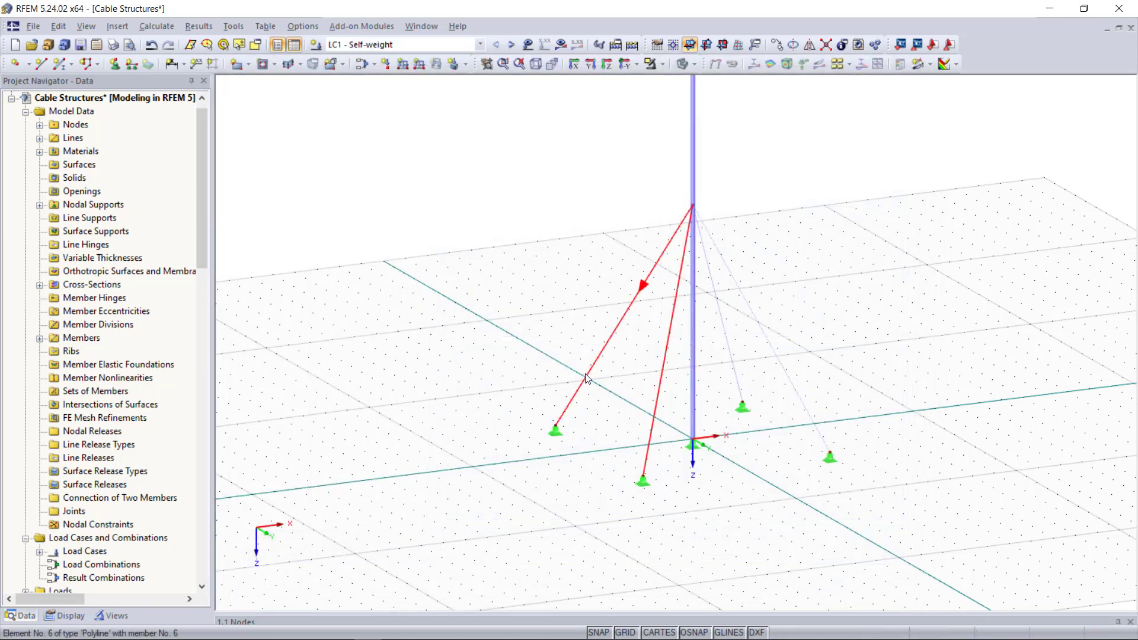
Set the form-finding parameters of all four cables to a target absolute sag of 0.08 m
{"action": "left_click", "coordinate": [589, 378]}
{"action": "left_click", "coordinate": [733, 370]}
{"action": "left_click", "coordinate": [781, 366]}
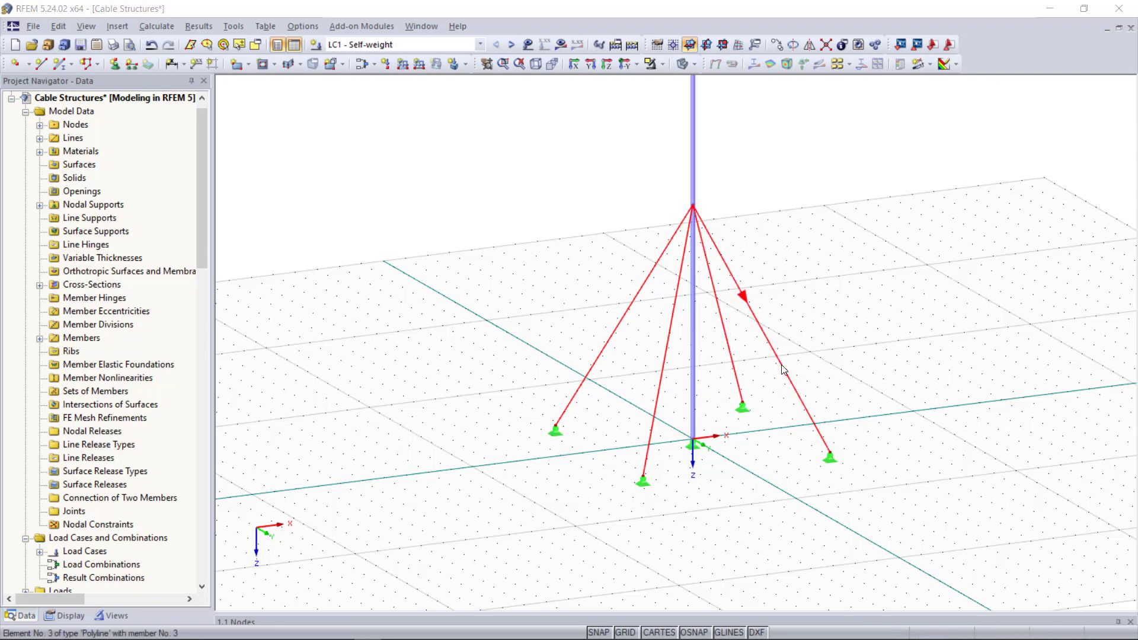
{"action": "double_click", "coordinate": [783, 367]}
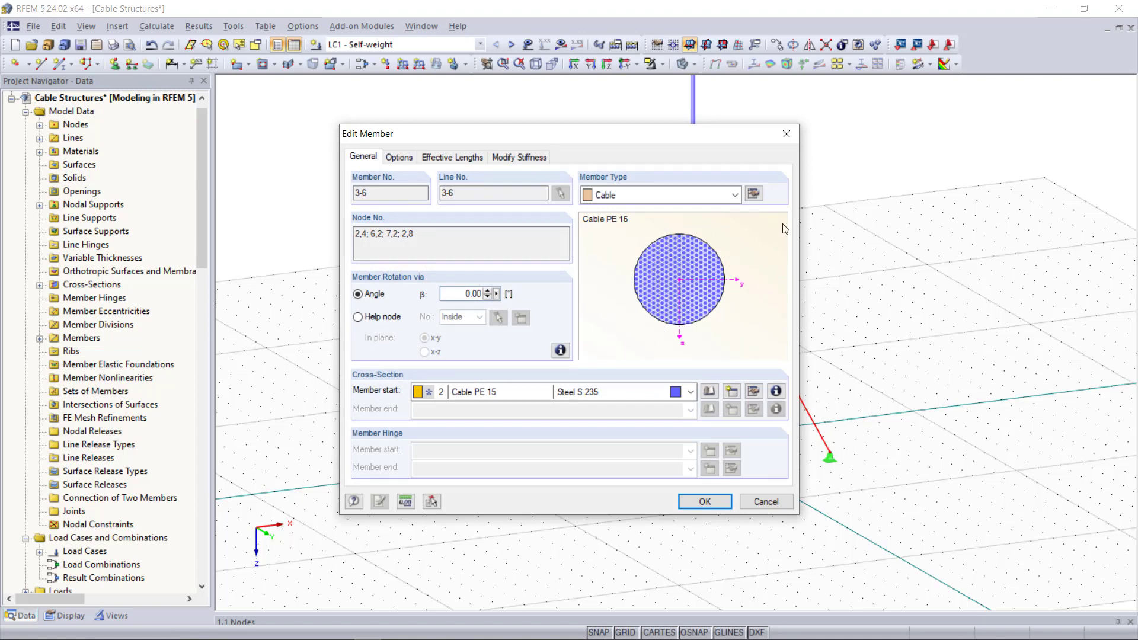
{"action": "left_click", "coordinate": [754, 194]}
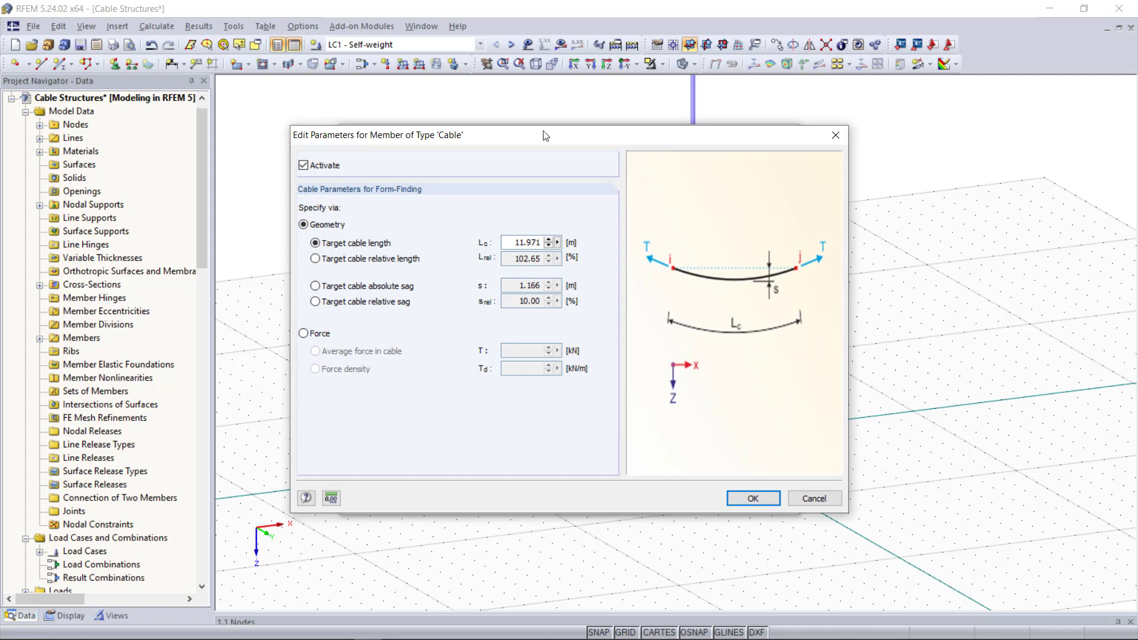
{"action": "left_click_drag", "start_coordinate": [545, 135], "coordinate": [605, 164]}
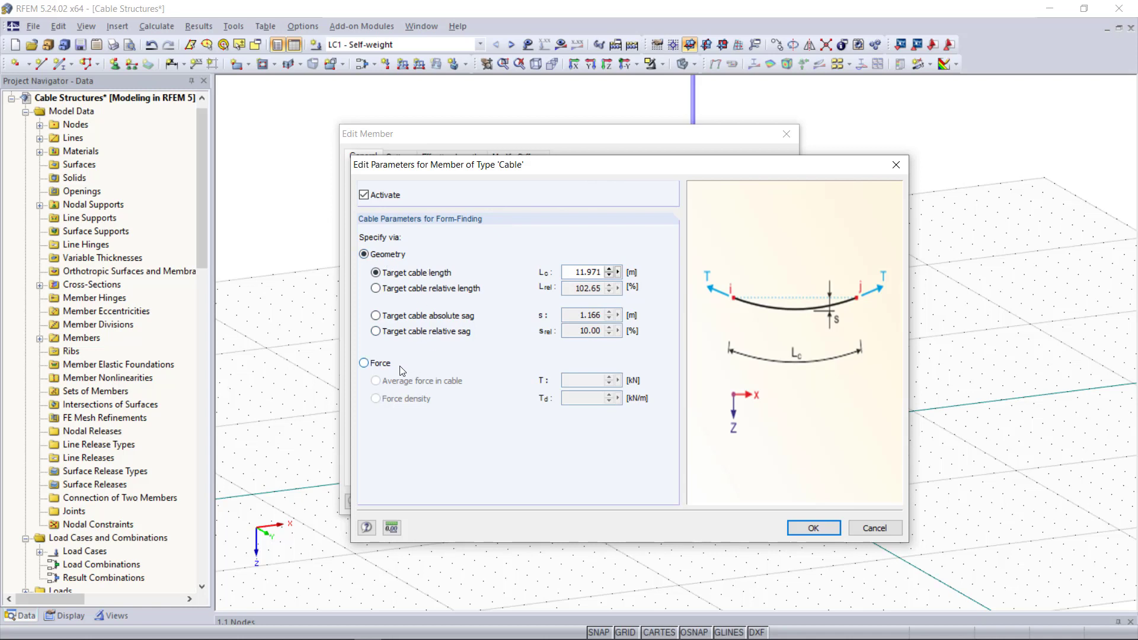
{"action": "left_click", "coordinate": [376, 316]}
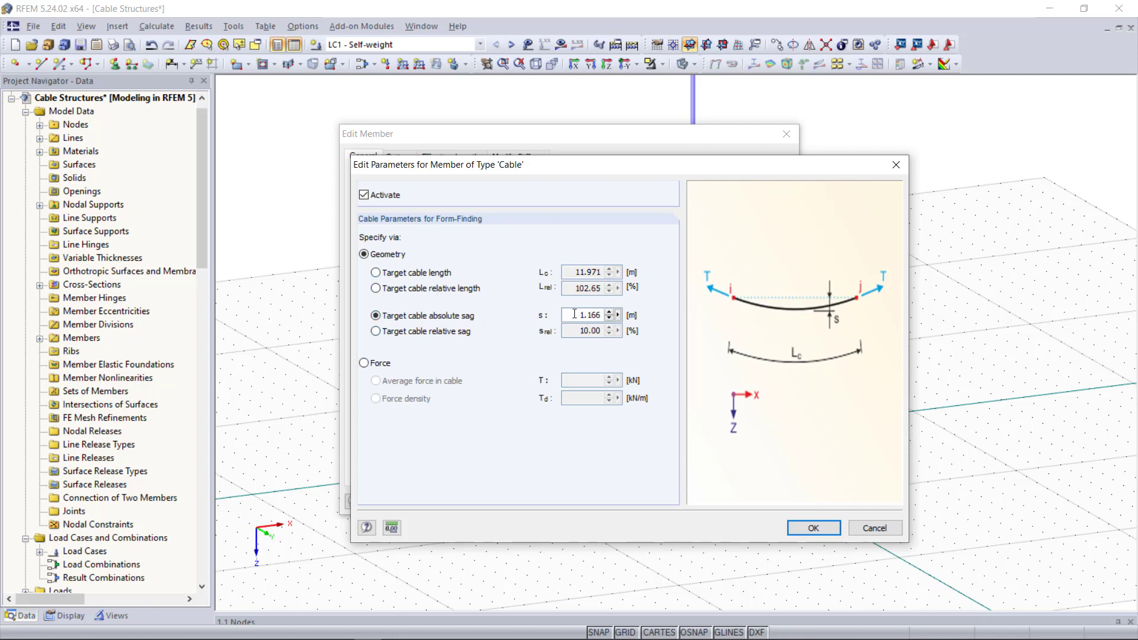
{"action": "left_click_drag", "start_coordinate": [574, 314], "coordinate": [677, 315]}
{"action": "type", "text": "0,08"}
{"action": "left_click", "coordinate": [813, 528]}
{"action": "left_click", "coordinate": [705, 502]}
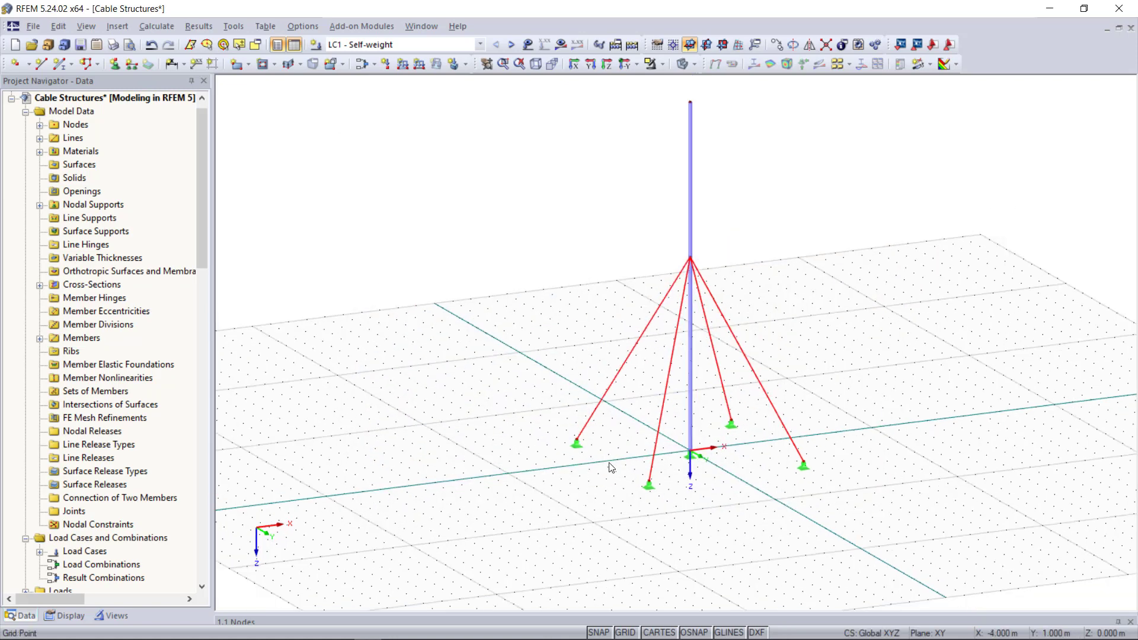
Override the standard form-finding precision settings in the calculation parameters and set the speed of convergence to 0.1
{"action": "left_click", "coordinate": [157, 27]}
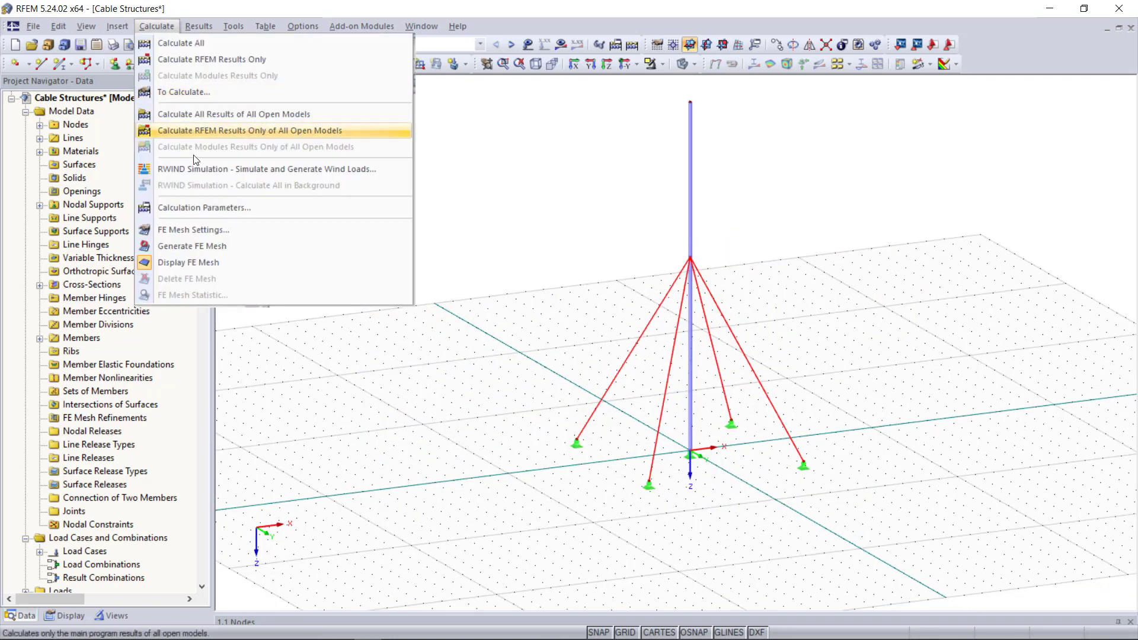
{"action": "left_click", "coordinate": [204, 207]}
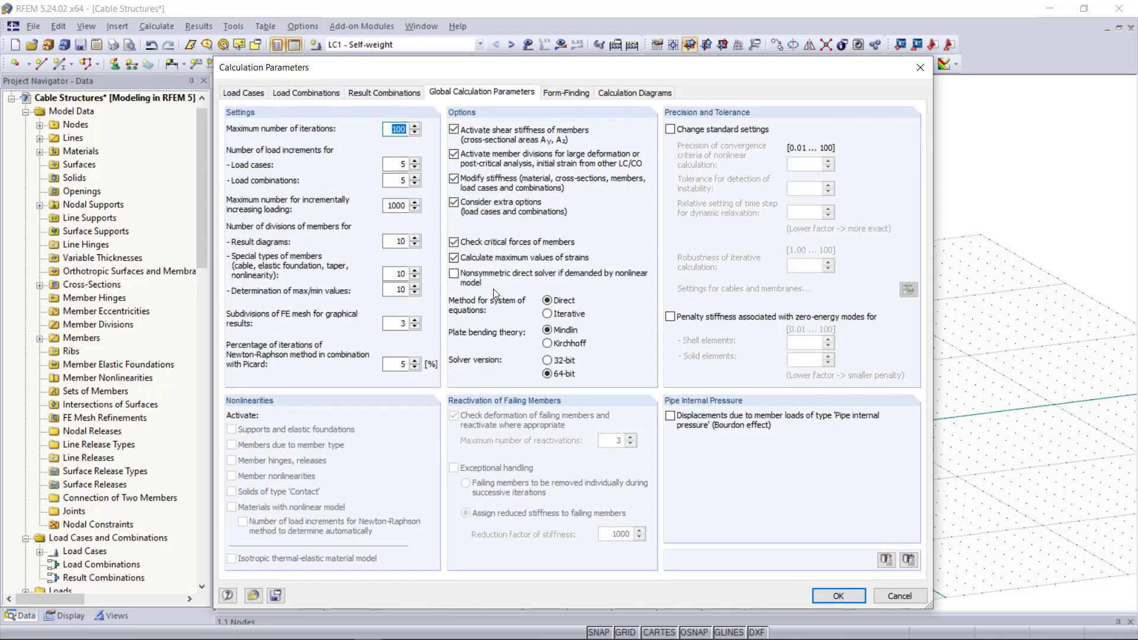
{"action": "left_click", "coordinate": [577, 89]}
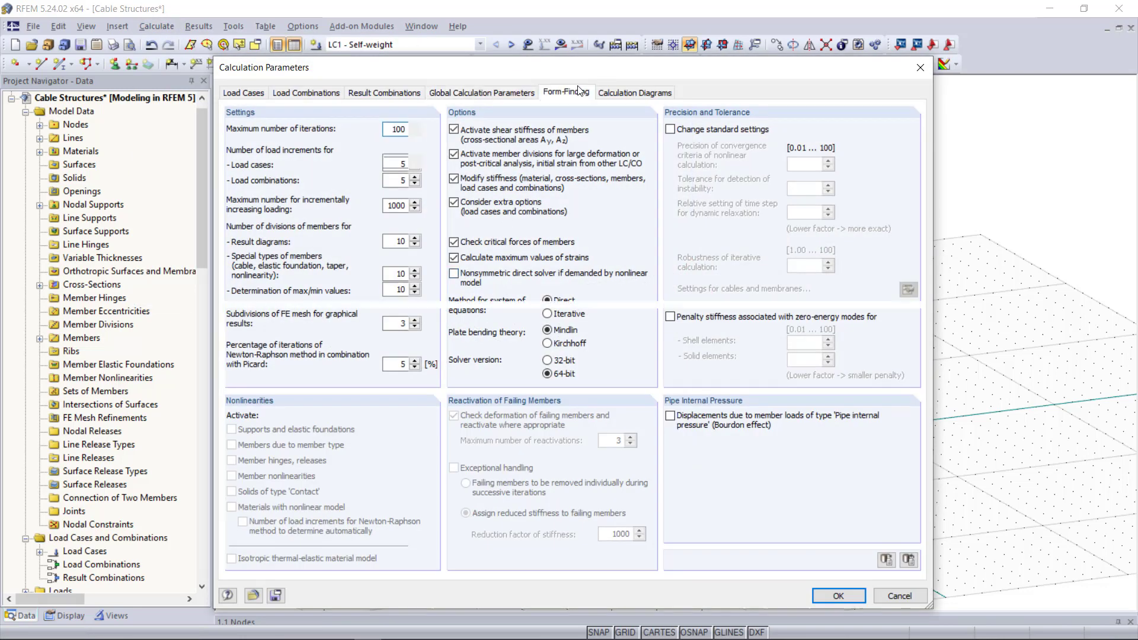
{"action": "key", "text": "Tab"}
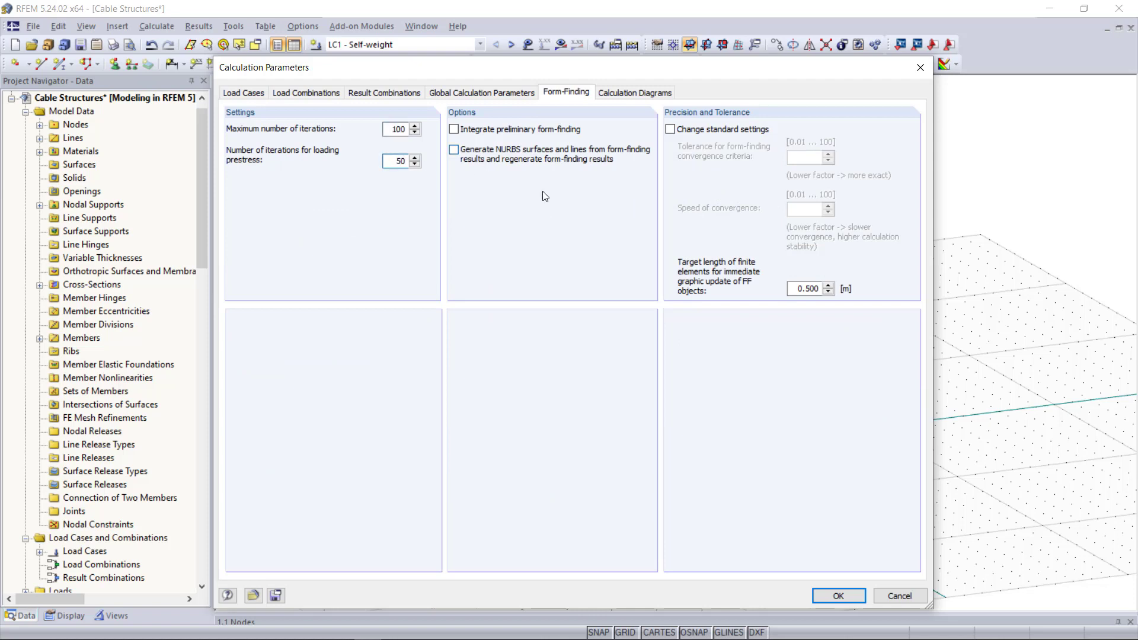
{"action": "left_click", "coordinate": [670, 129]}
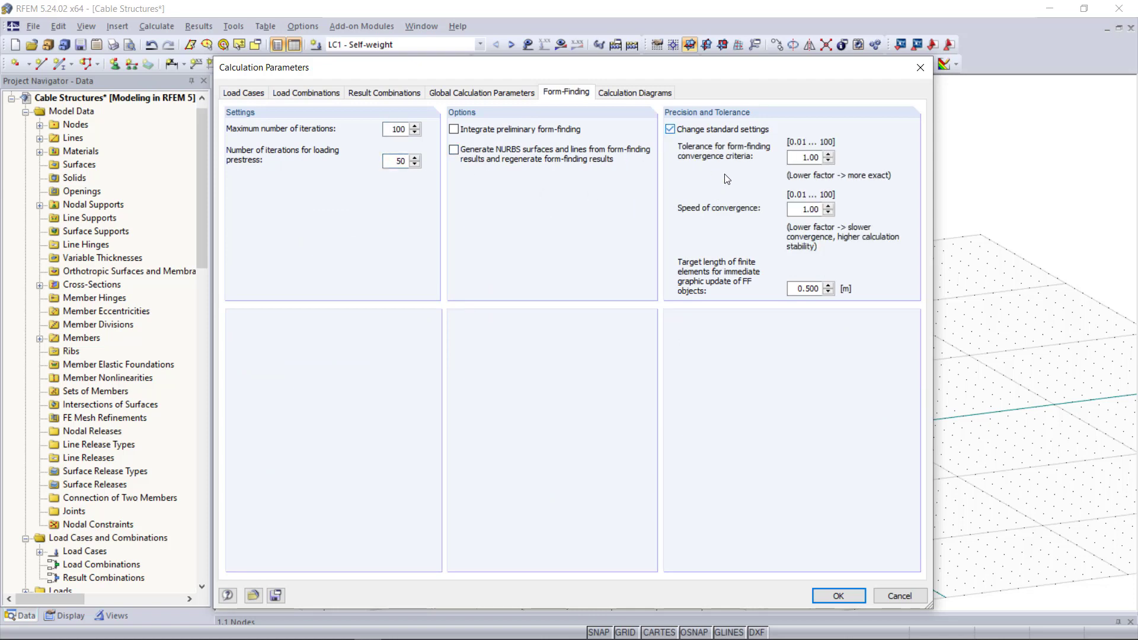
{"action": "double_click", "coordinate": [792, 210]}
{"action": "type", "text": "0,1"}
{"action": "left_click", "coordinate": [847, 594]}
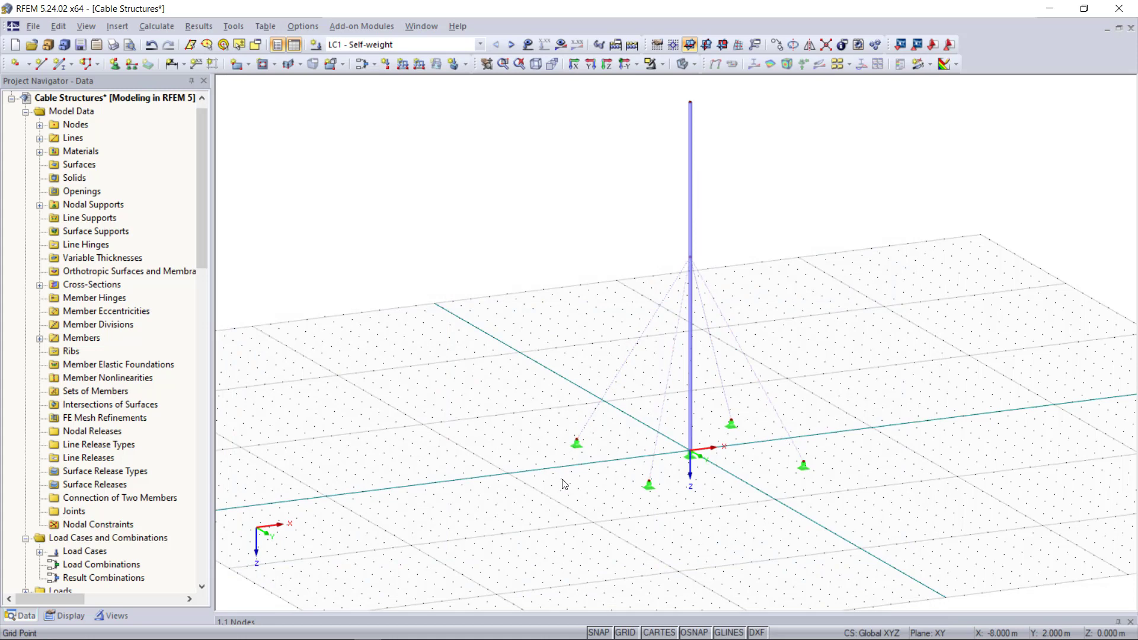
Run the form-finding calculation and display the resulting global deformations of the cables
{"action": "scroll", "coordinate": [546, 431], "scroll_direction": "down", "scroll_amount": 2}
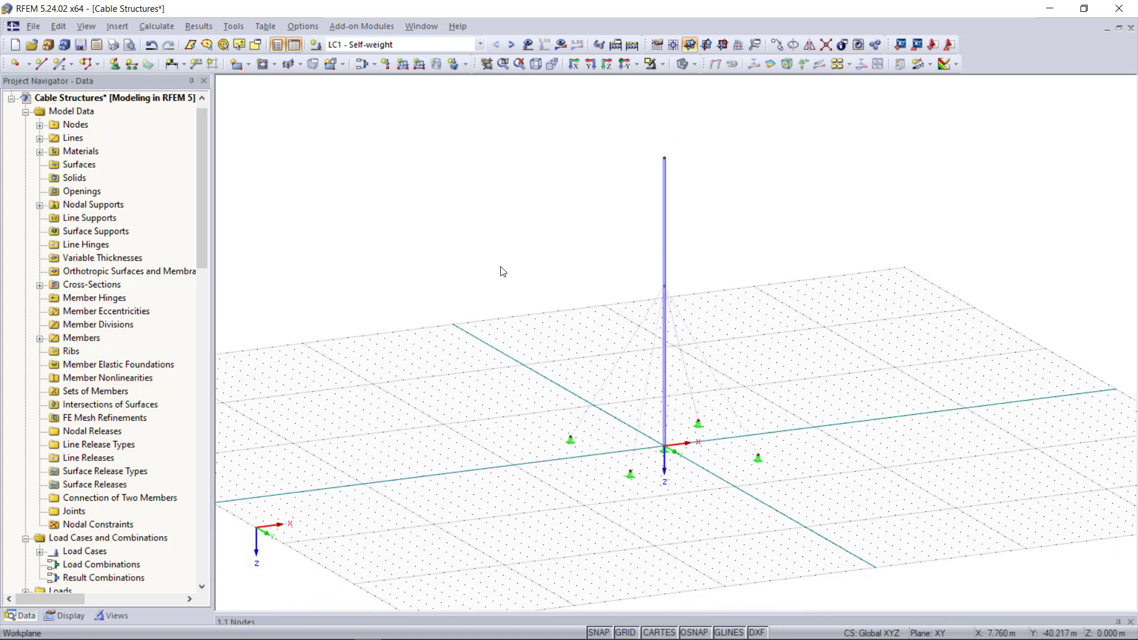
{"action": "left_click", "coordinate": [529, 44]}
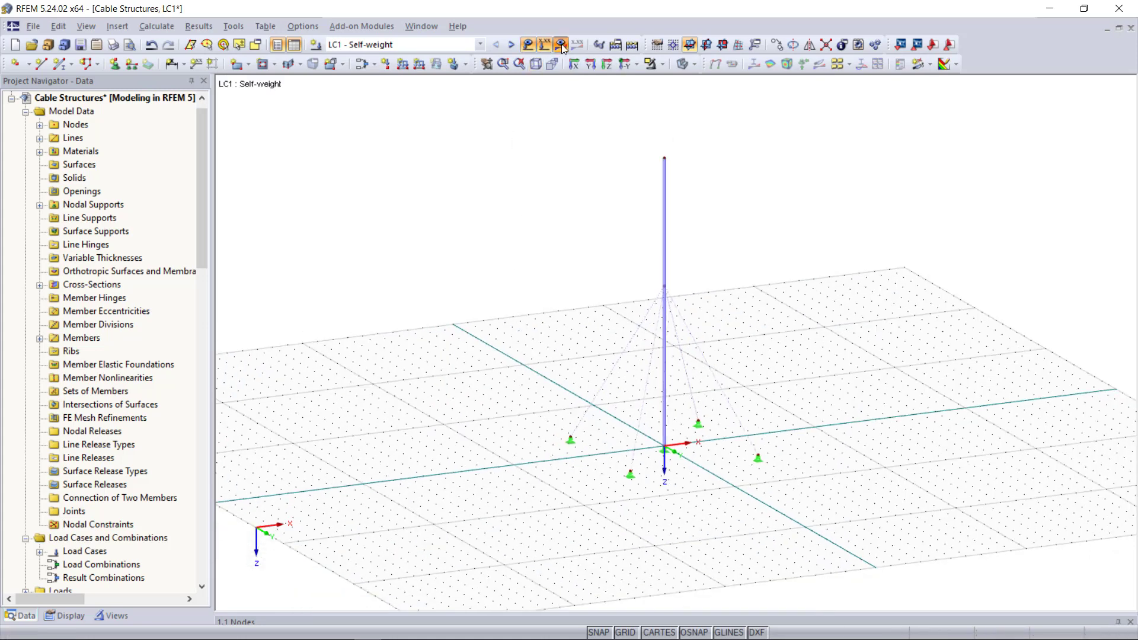
{"action": "left_click", "coordinate": [544, 350]}
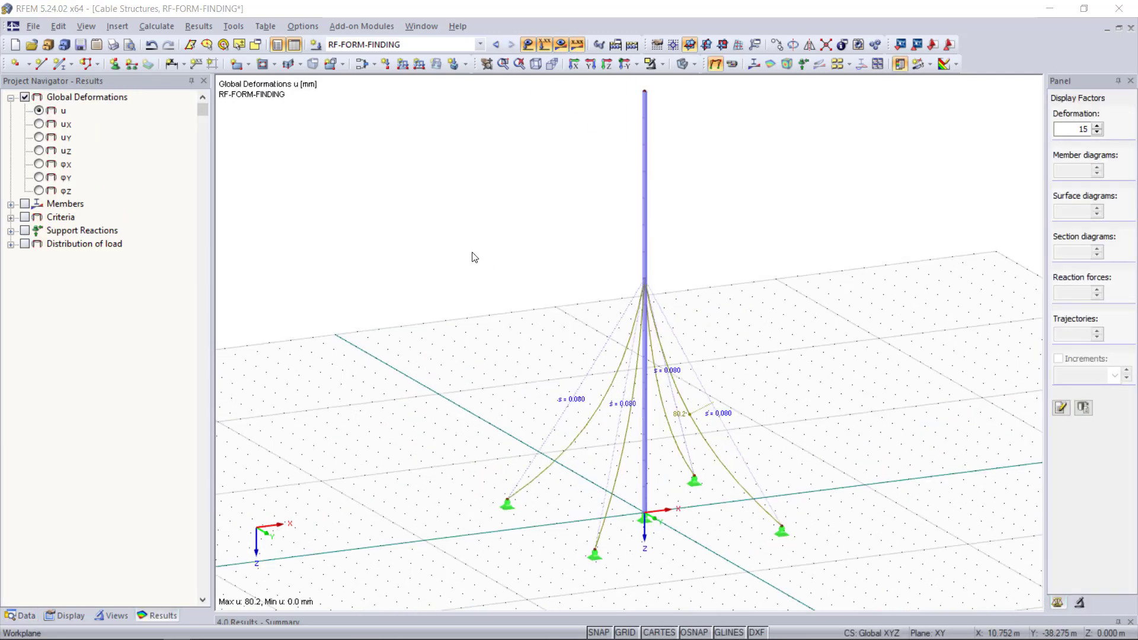
Create load case 2 with the description Wind and the action category Wind
{"action": "left_click", "coordinate": [317, 49]}
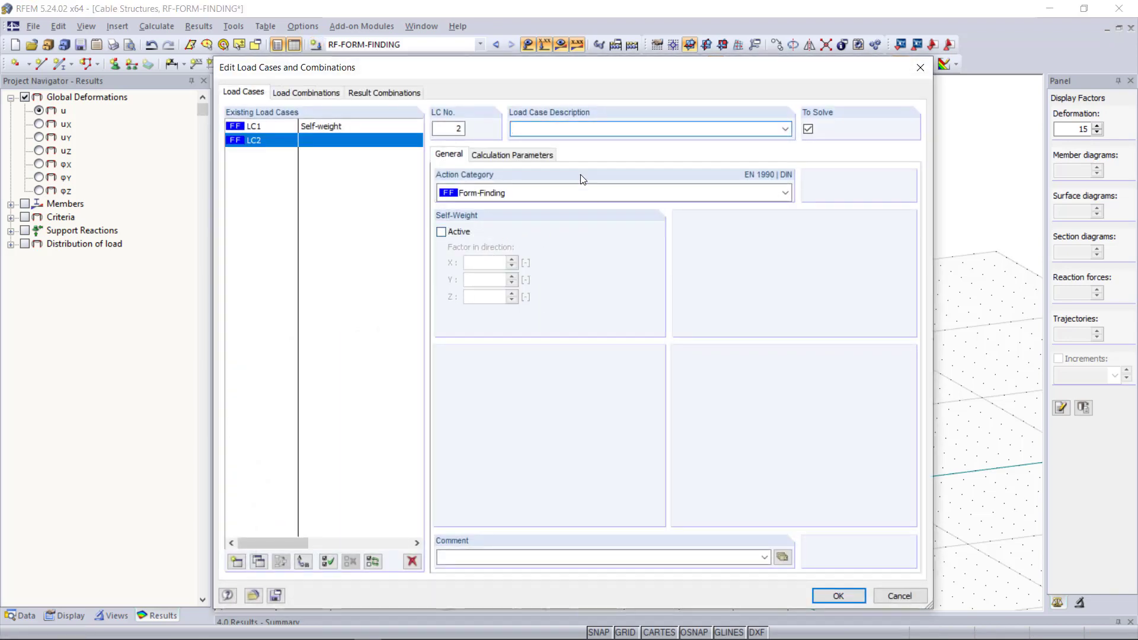
{"action": "left_click", "coordinate": [786, 131]}
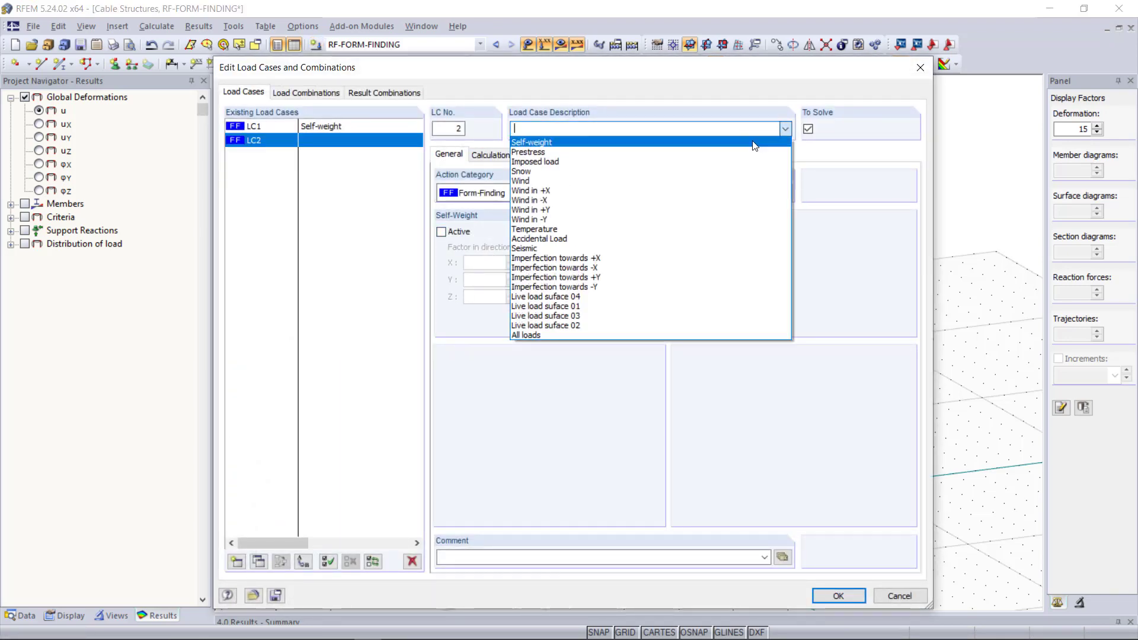
{"action": "left_click", "coordinate": [693, 189]}
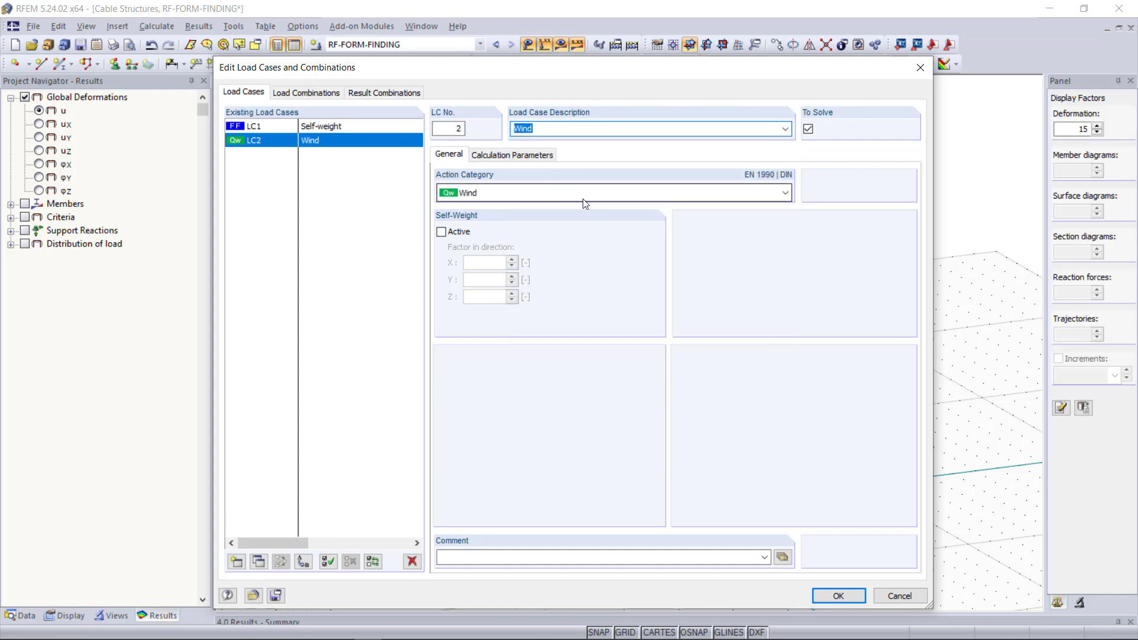
{"action": "left_click", "coordinate": [838, 596]}
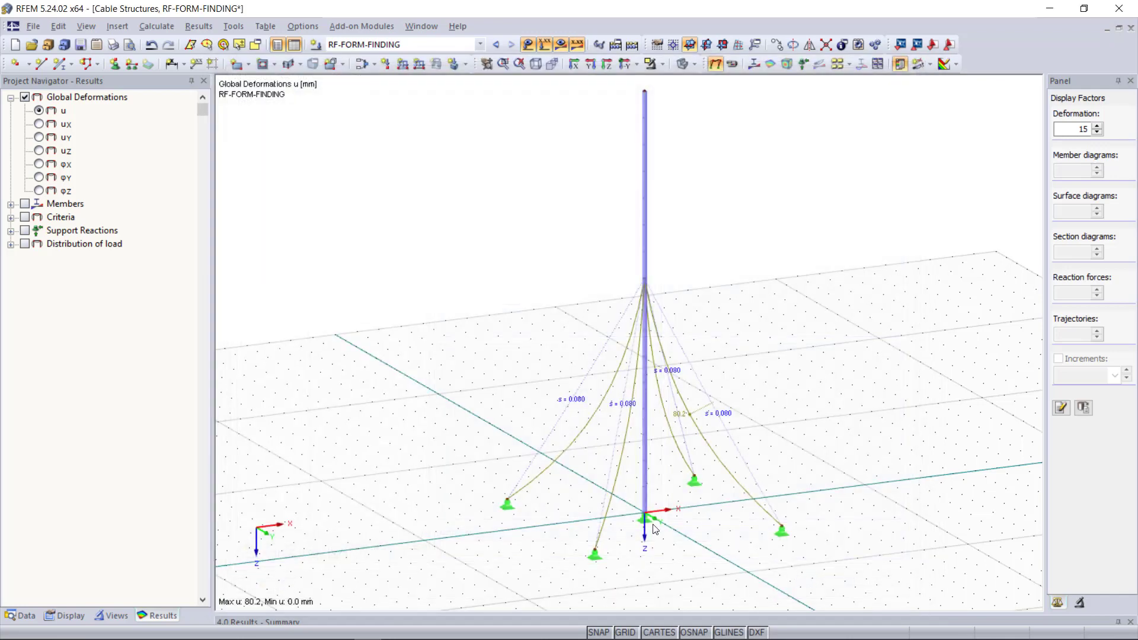
Apply a nodal load of 2 kN in the global X direction to the top node of the mast
{"action": "left_click", "coordinate": [386, 64]}
{"action": "type", "text": "2"}
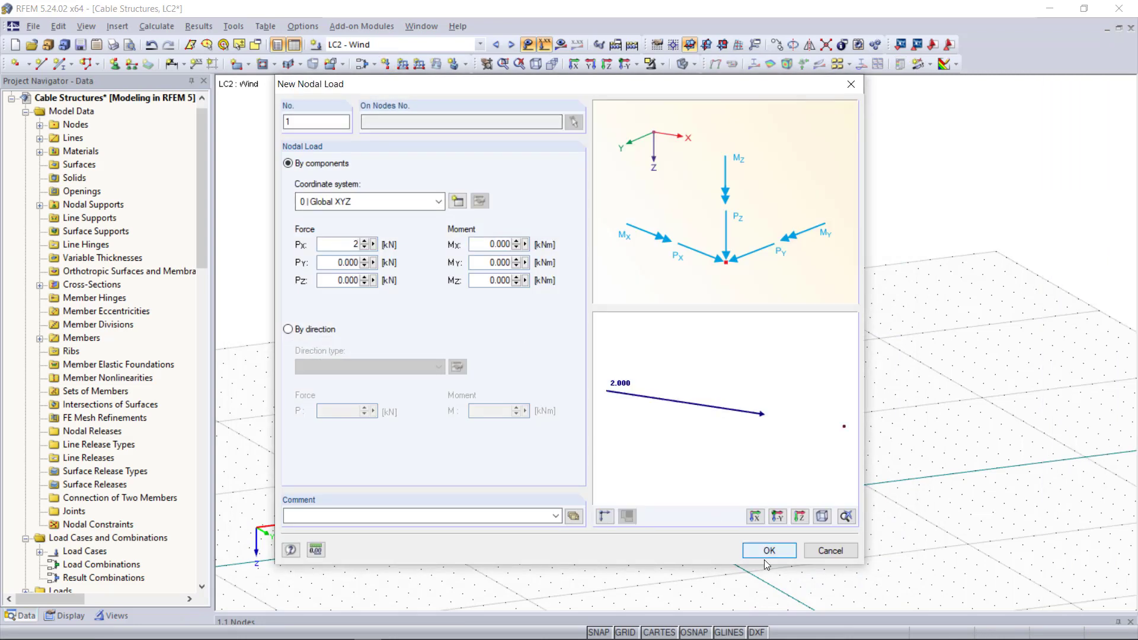
{"action": "left_click", "coordinate": [769, 550]}
{"action": "left_click", "coordinate": [644, 92]}
Calculate the Wind load case and display its global deformations together with the load
{"action": "scroll", "coordinate": [557, 318], "scroll_direction": "down", "scroll_amount": 1}
{"action": "middle_click_drag", "start_coordinate": [775, 327], "coordinate": [652, 325], "text": "ctrl"}
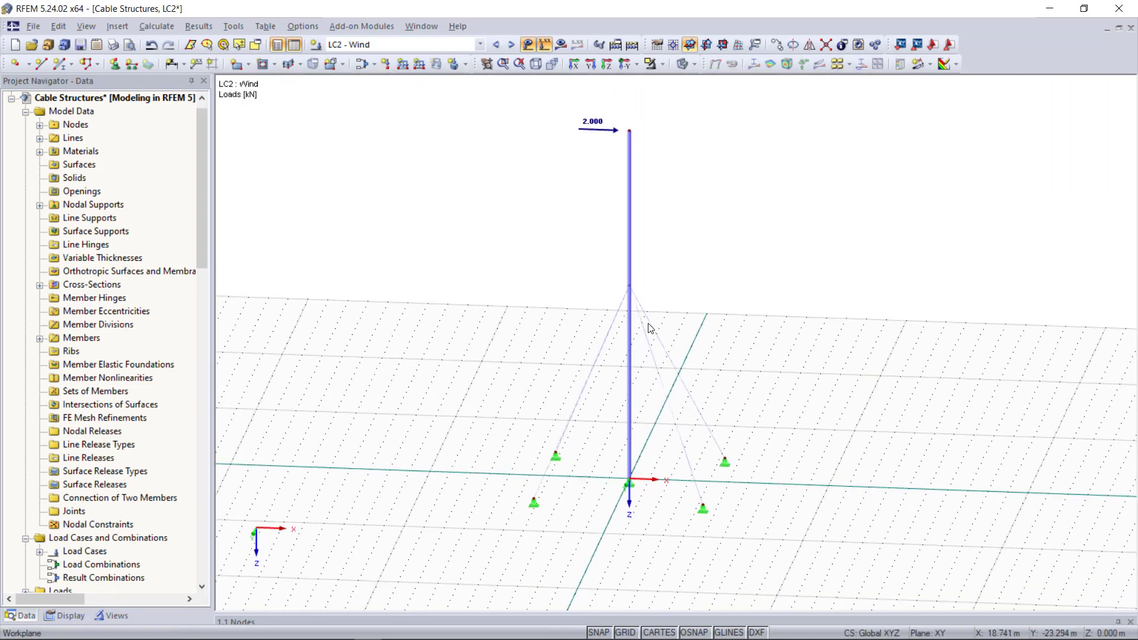
{"action": "left_click", "coordinate": [560, 44]}
{"action": "left_click", "coordinate": [543, 351]}
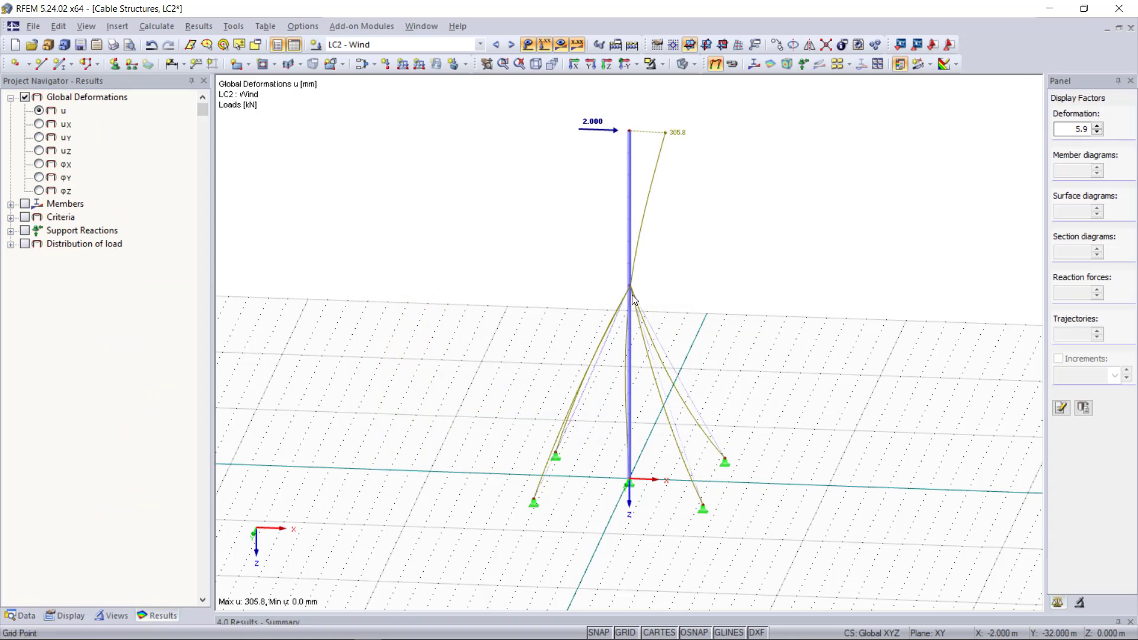
Display the axial forces N of the mast and cables for the Wind load case
{"action": "left_click", "coordinate": [10, 205]}
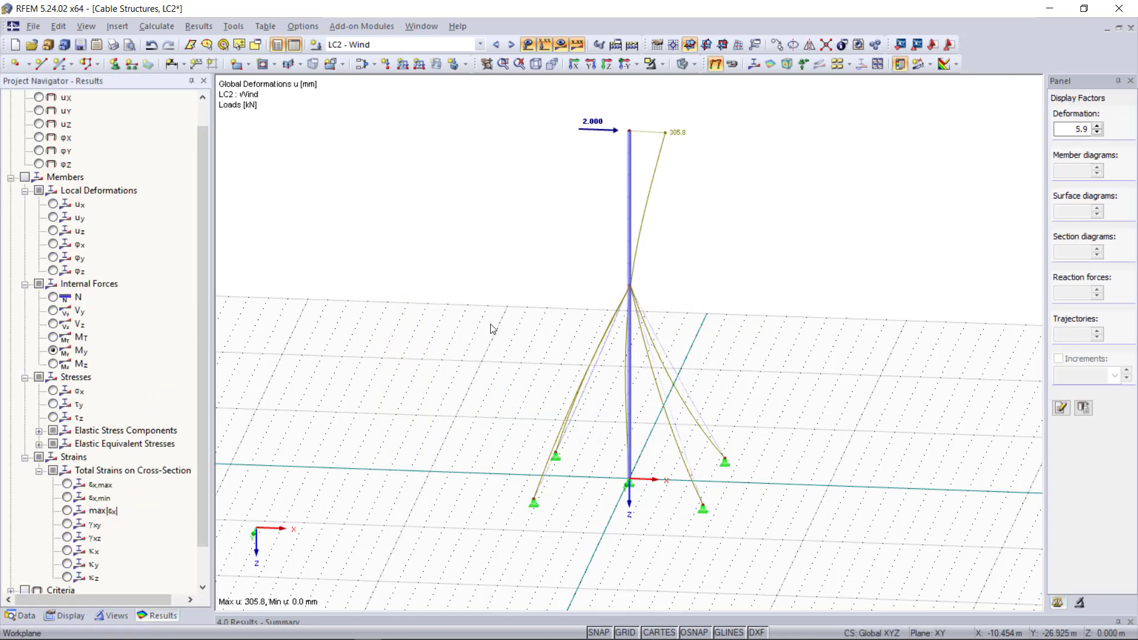
{"action": "left_click", "coordinate": [53, 297]}
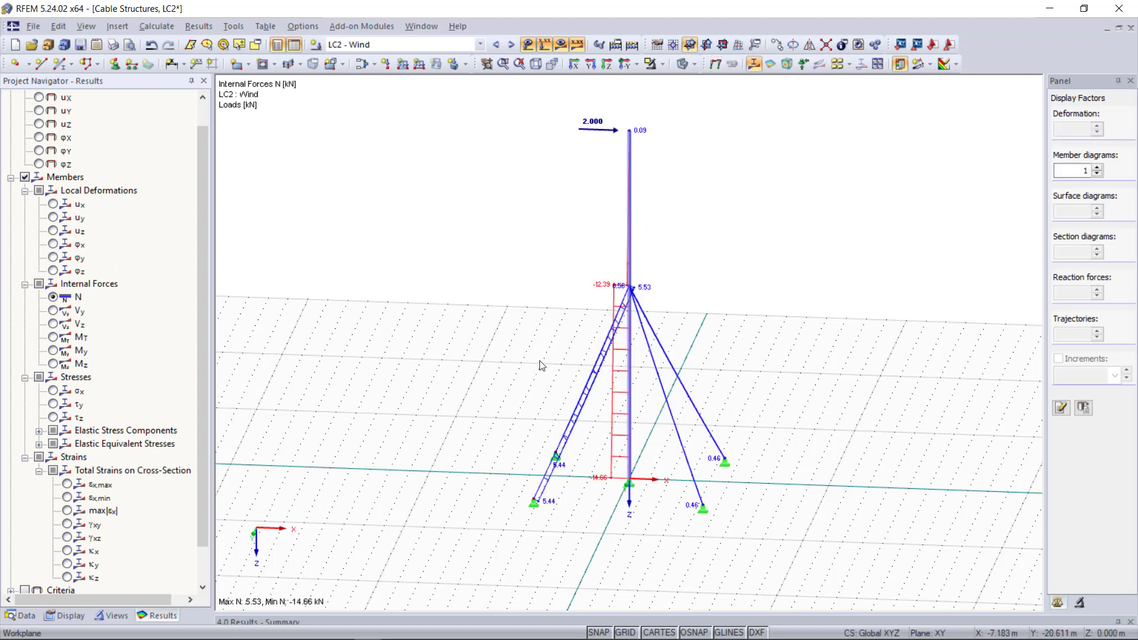
{"action": "middle_click_drag", "start_coordinate": [594, 510], "coordinate": [521, 506], "text": "ctrl"}
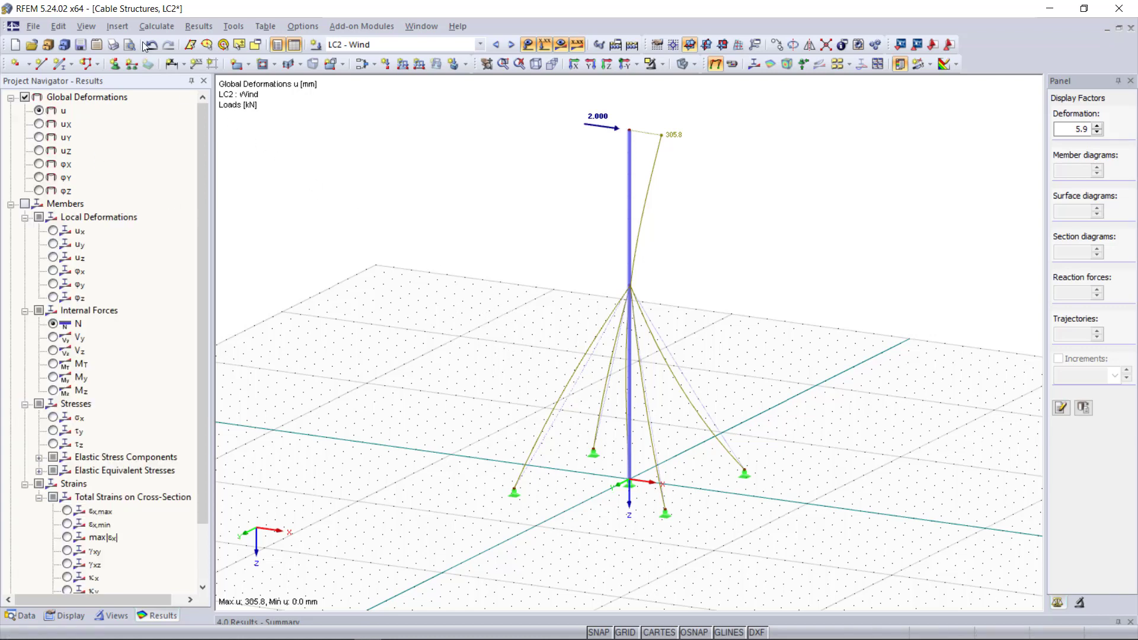
Examine the calculation diagram of maximum deformation per iteration for RF-FORM-FINDING, including the final iterations, and leave the calculation parameters without changes
{"action": "left_click", "coordinate": [157, 26]}
{"action": "left_click", "coordinate": [257, 206]}
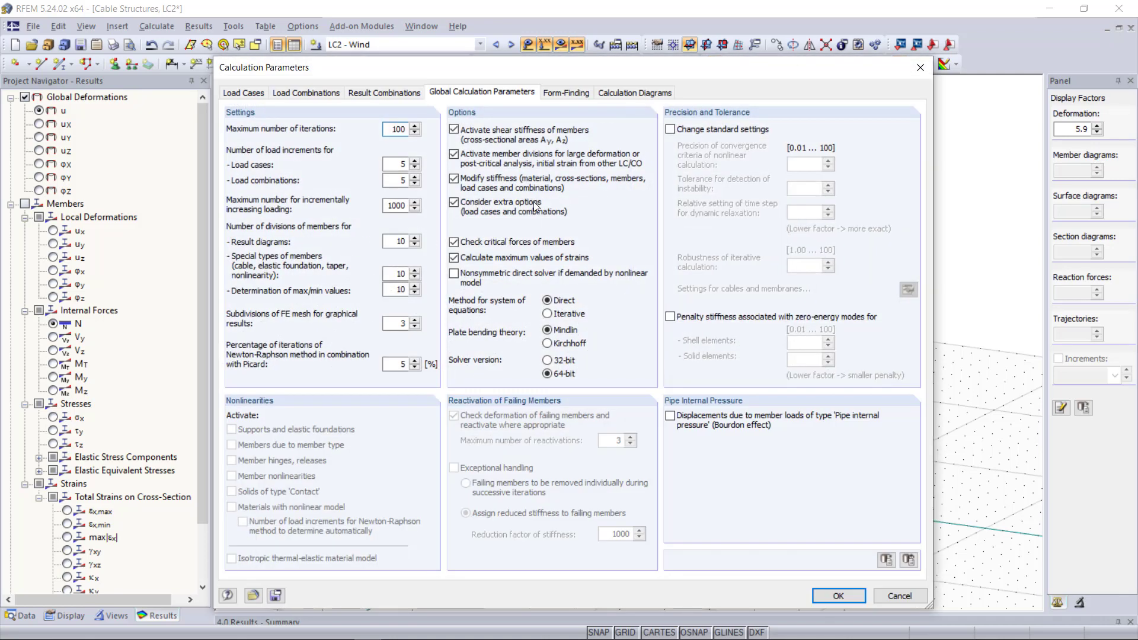
{"action": "left_click", "coordinate": [574, 92]}
{"action": "left_click", "coordinate": [613, 98]}
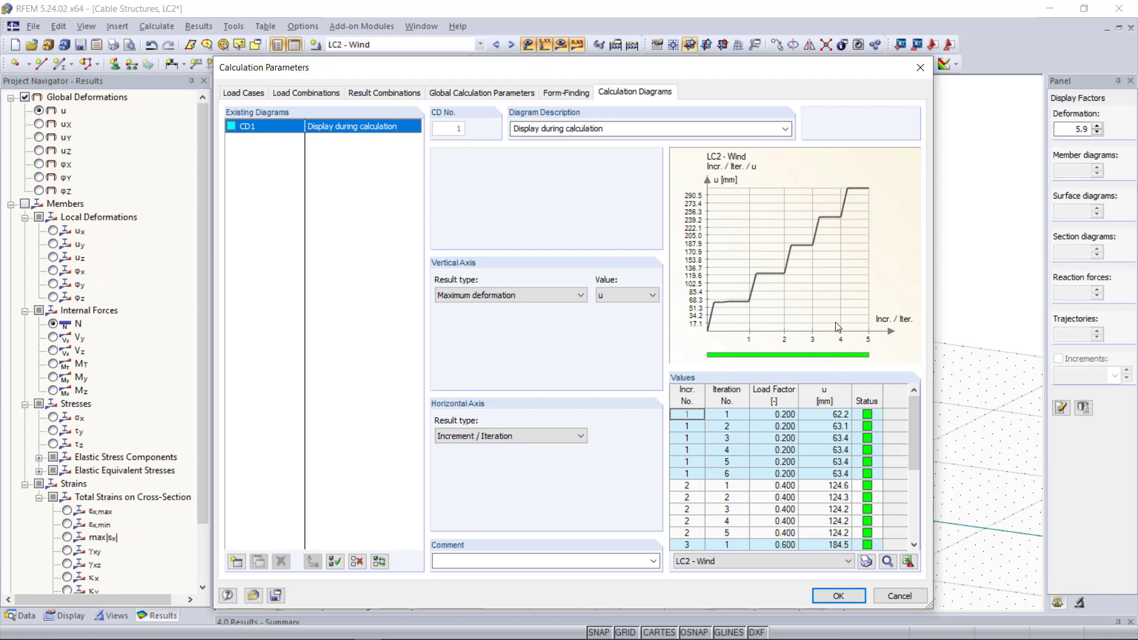
{"action": "left_click", "coordinate": [742, 568]}
{"action": "left_click", "coordinate": [746, 593]}
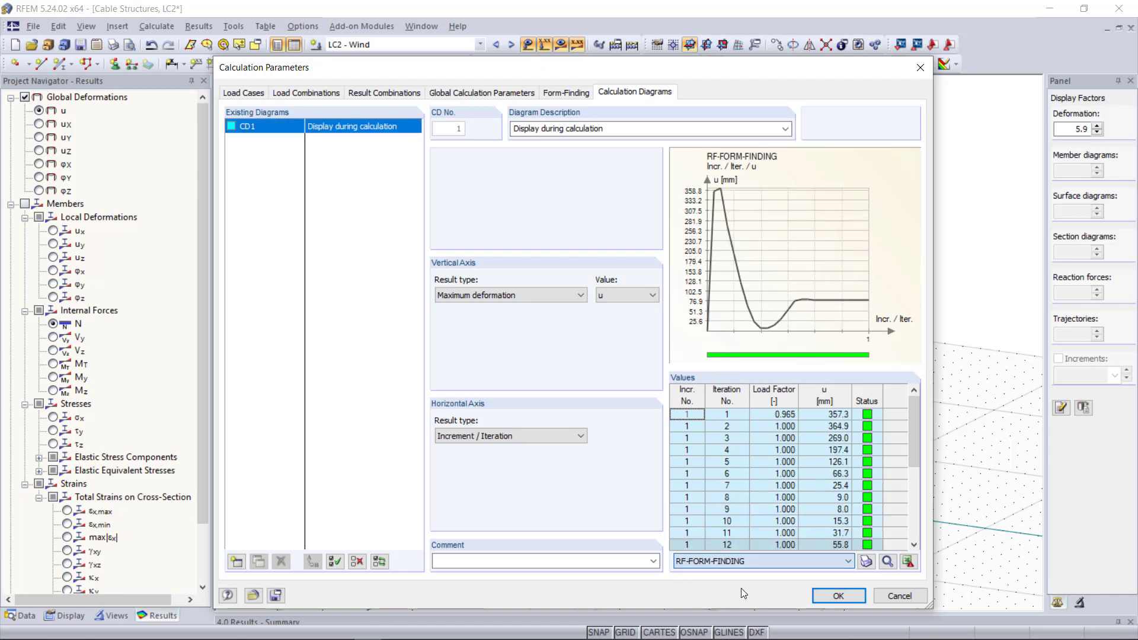
{"action": "scroll", "coordinate": [773, 501], "scroll_direction": "down", "scroll_amount": 4}
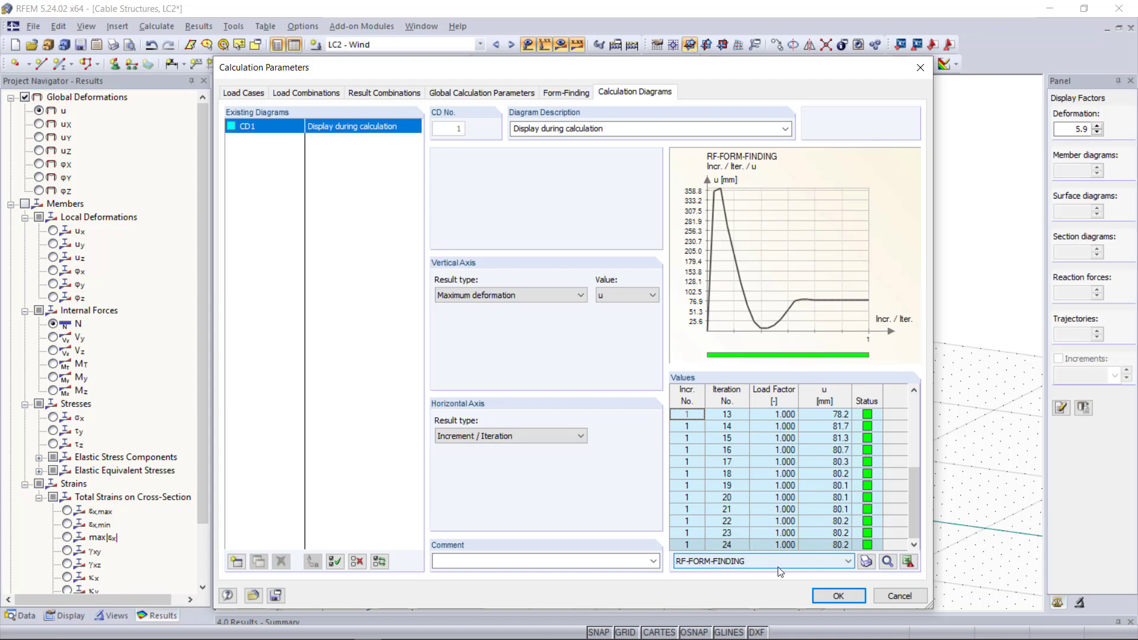
{"action": "left_click", "coordinate": [894, 595]}
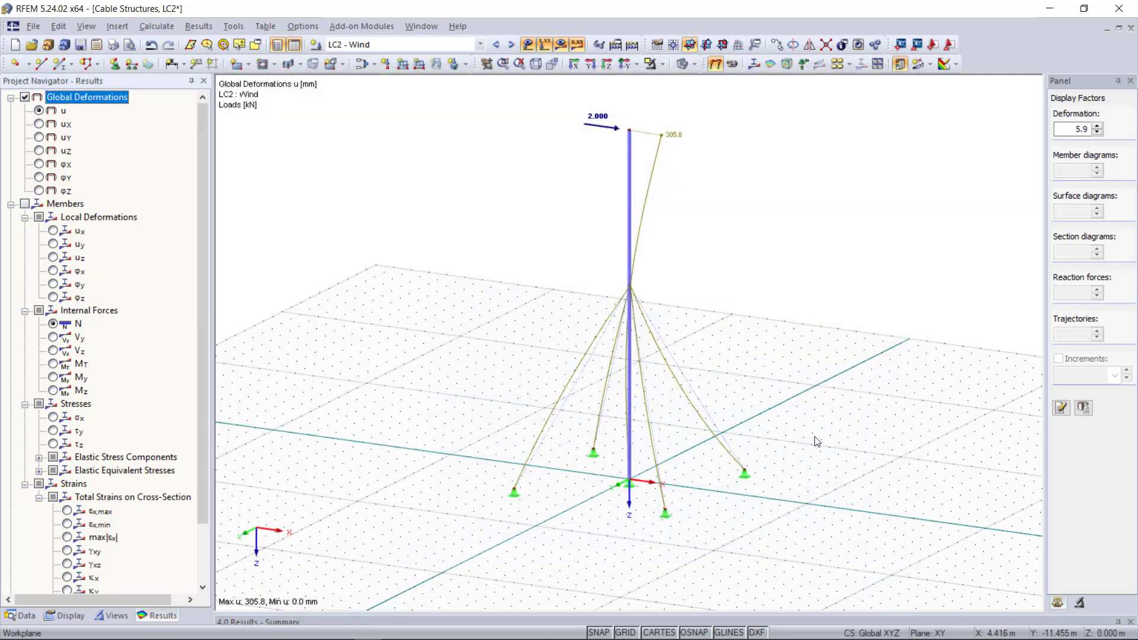